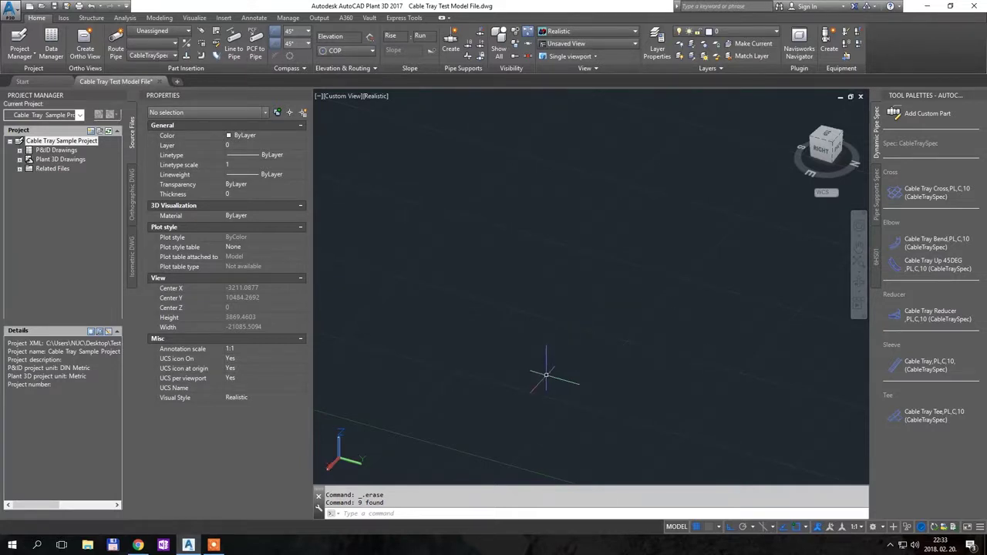
# Place the first straight cable tray in the model at its default rotation.
pyautogui.moveTo(535, 370); pyautogui.dragTo(612, 321, button='middle')
pyautogui.press('Escape')
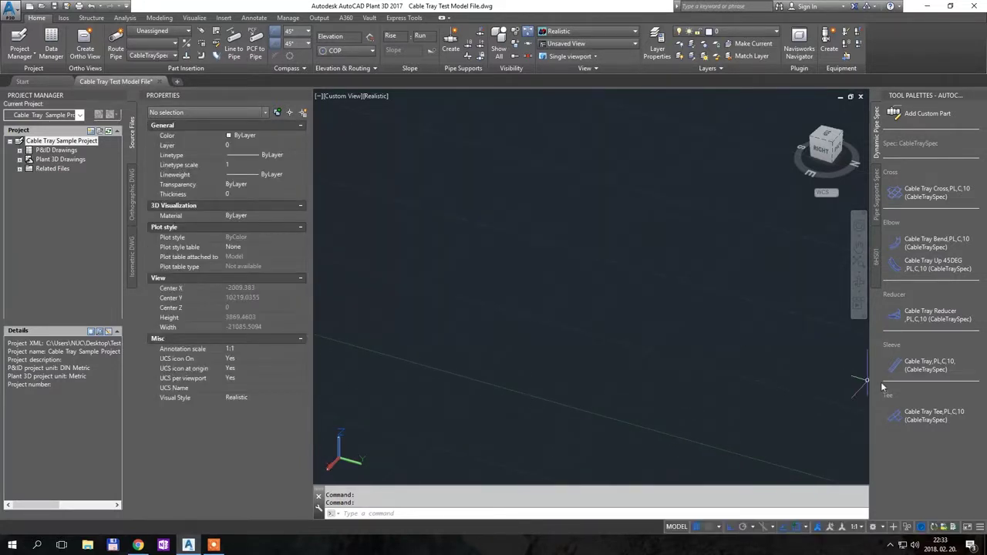
pyautogui.click(894, 366)
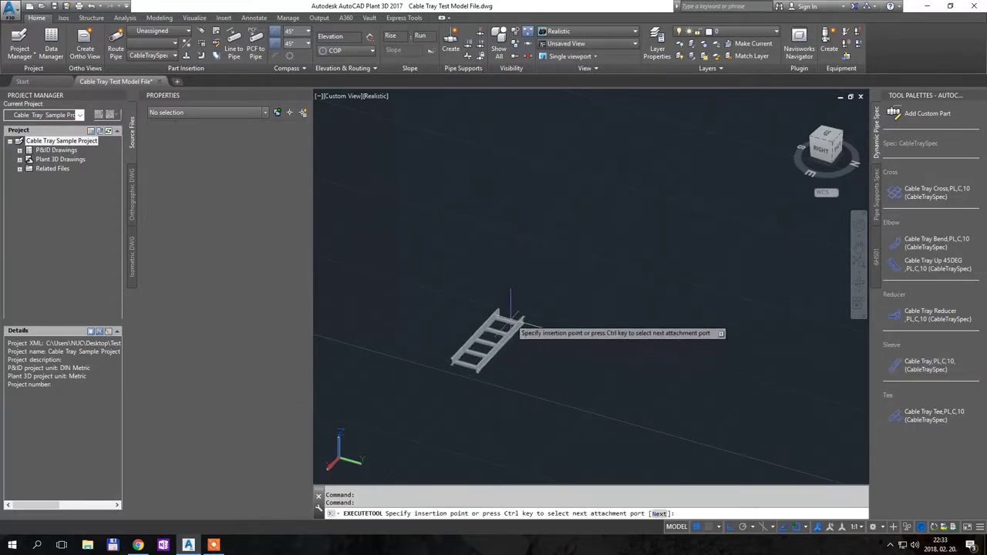
pyautogui.click(558, 271)
pyautogui.click(643, 250)
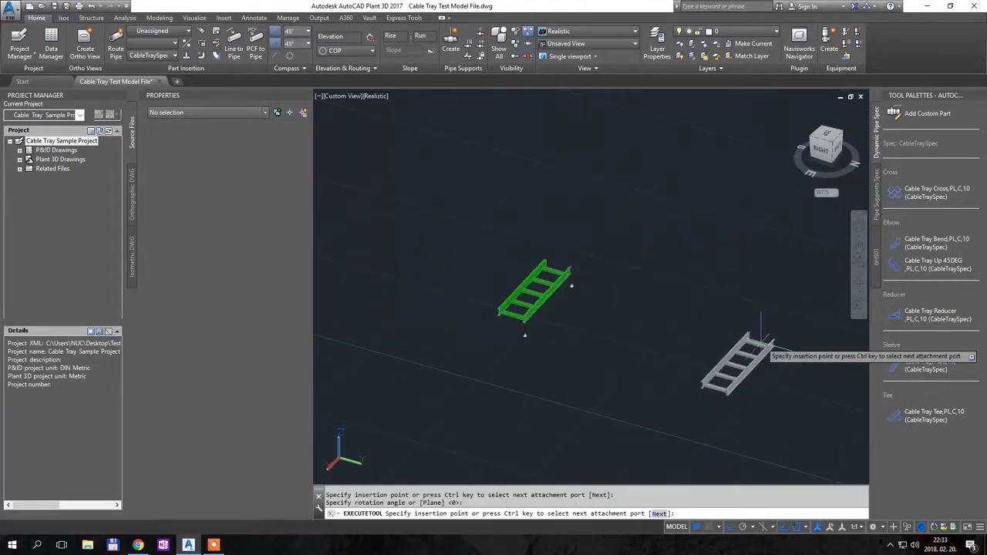
pyautogui.press('Escape')
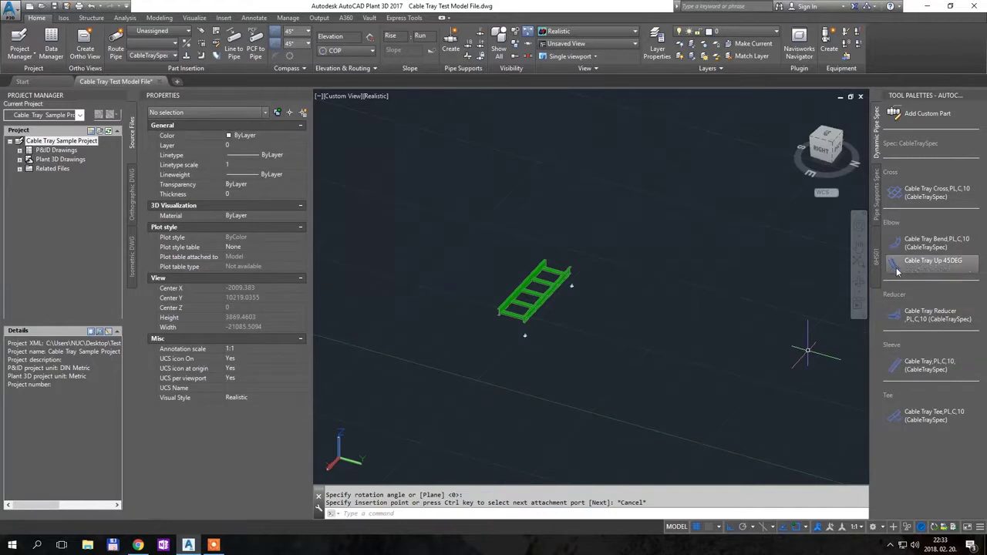
# Attach two Cable Tray Bends in sequence, moving the first bend to its next attachment port.
pyautogui.click(898, 244)
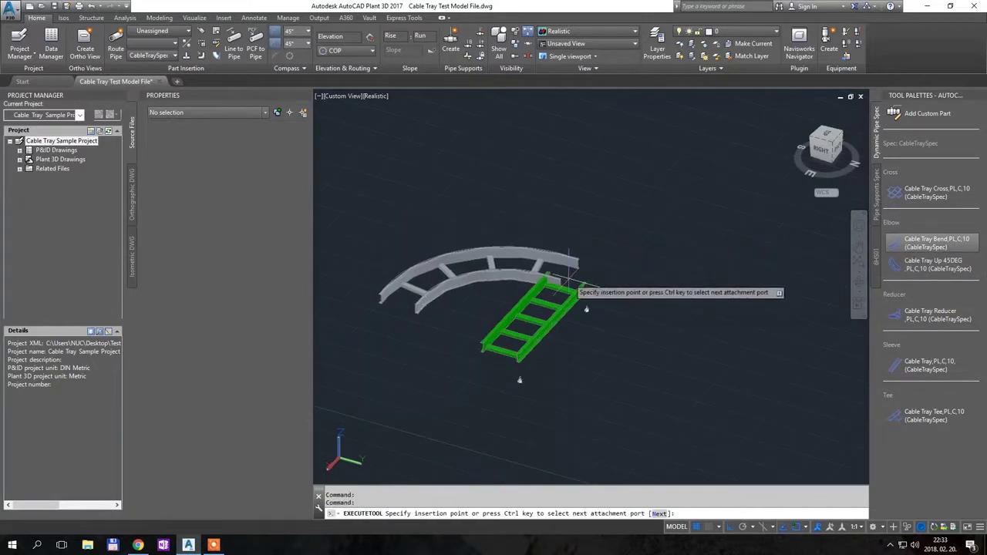
pyautogui.click(567, 290)
pyautogui.click(503, 222)
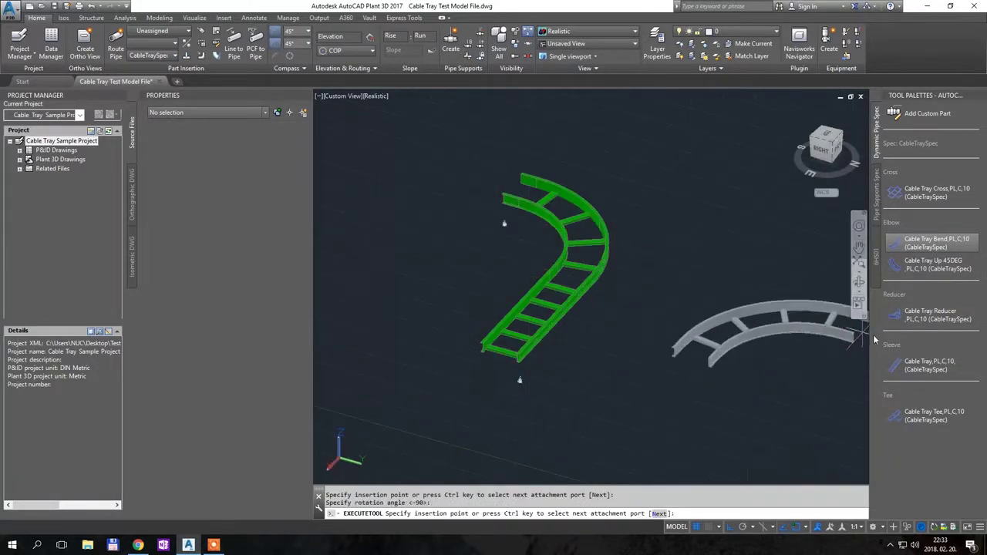
pyautogui.press('ctrl')
pyautogui.press('ctrl')
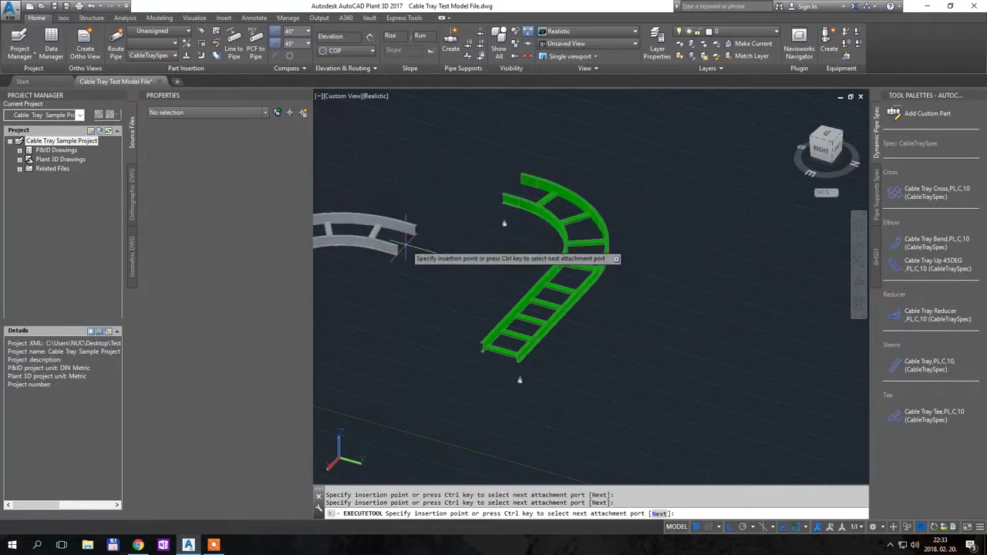
pyautogui.rightClick(406, 246)
pyautogui.click(441, 289)
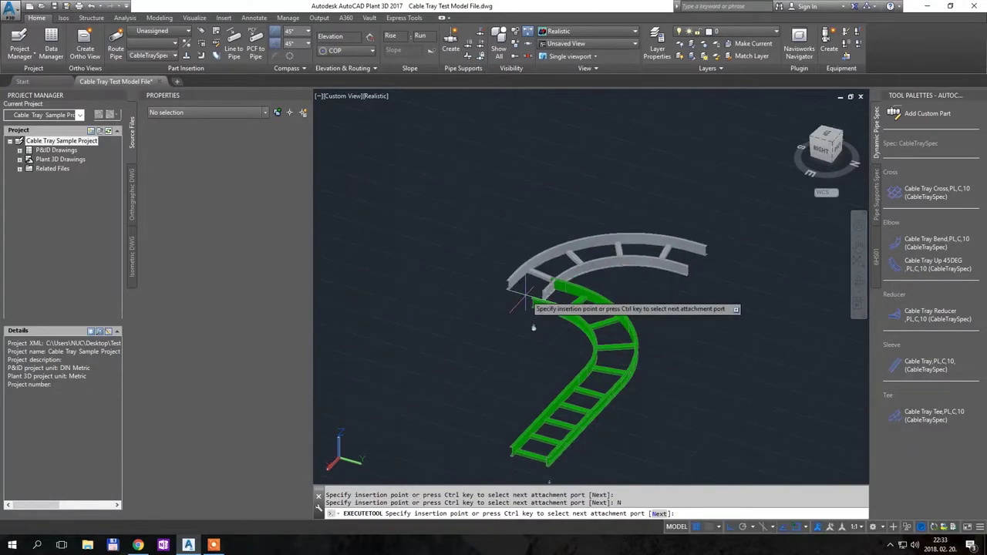
pyautogui.click(541, 293)
pyautogui.click(568, 209)
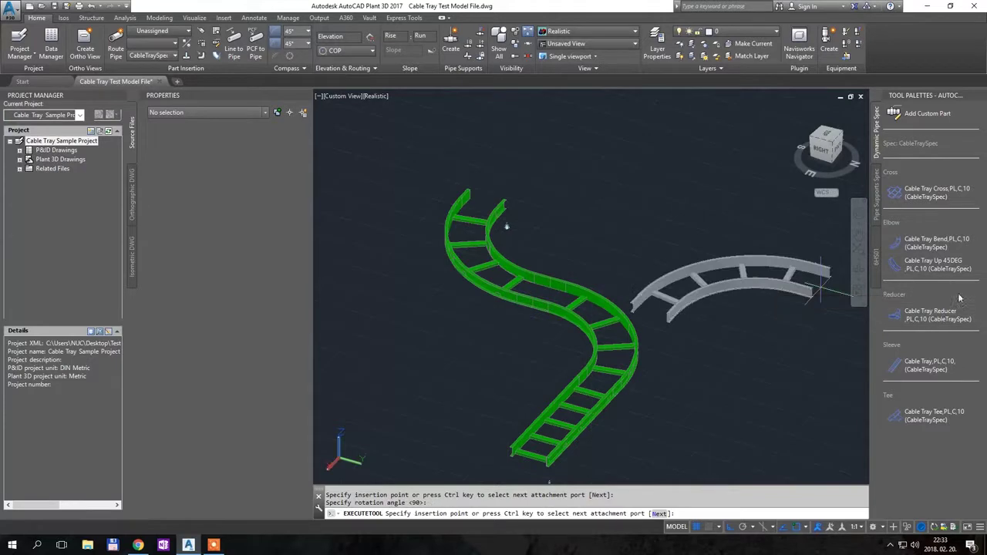
# Add a Cable Tray Up 45DEG piece at the end of the bends.
pyautogui.click(900, 269)
pyautogui.click(502, 207)
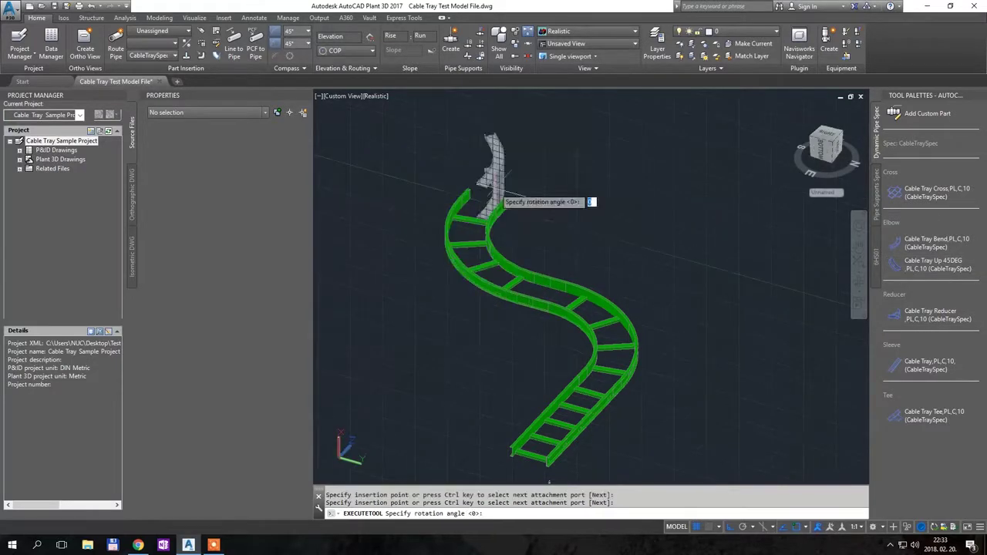
pyautogui.click(552, 141)
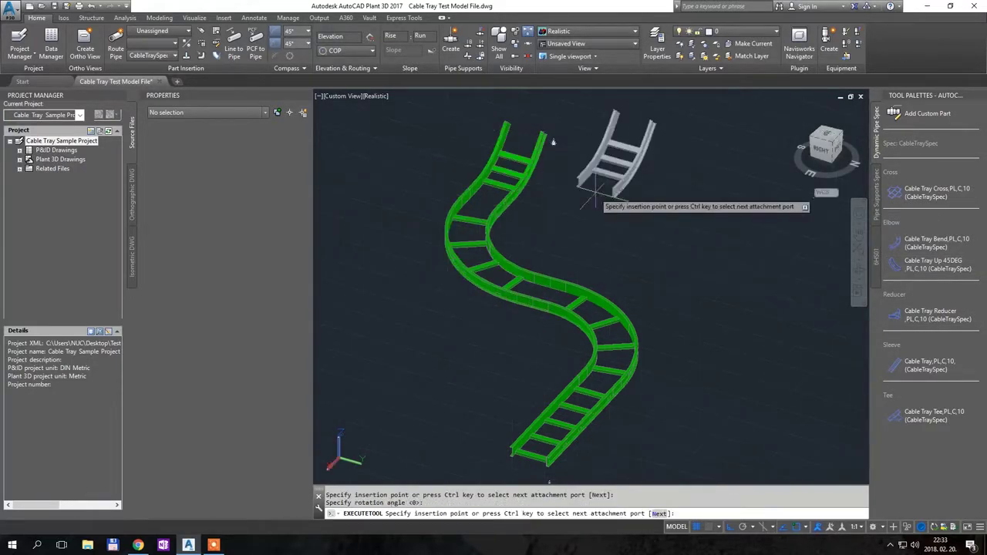
pyautogui.scroll(-2, 678, 309)
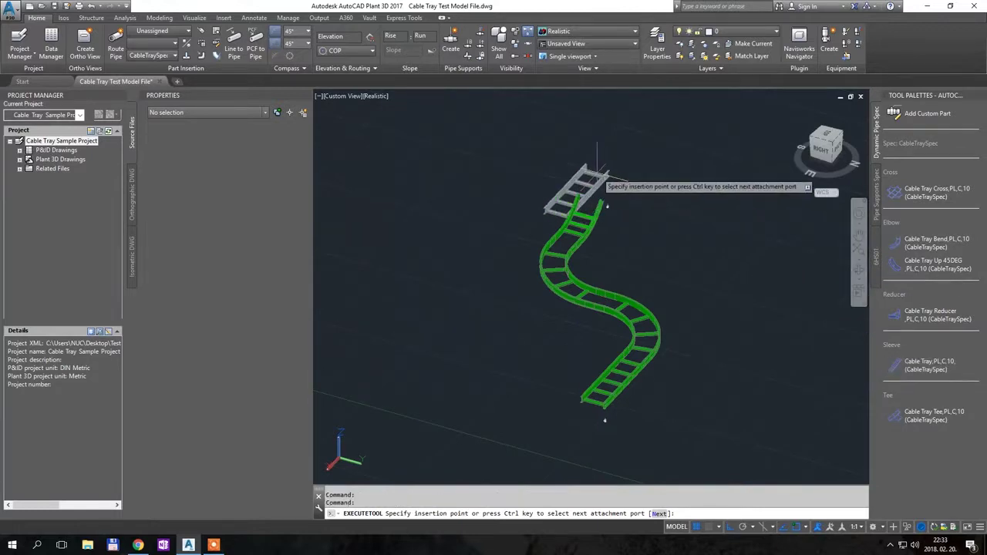
pyautogui.scroll(3, 595, 177)
# Attach another straight tray by its other port at the route's top end.
pyautogui.press('ctrl')
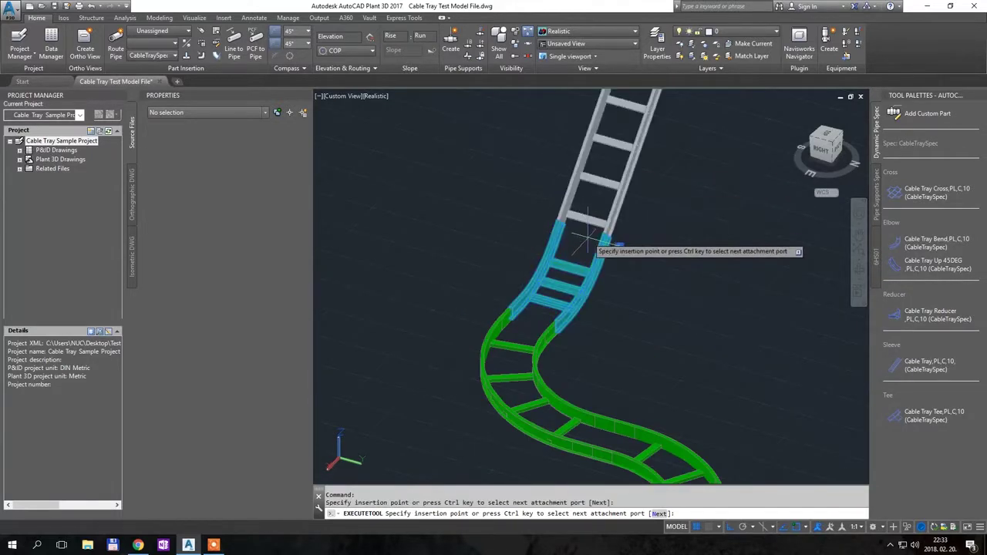
pyautogui.click(586, 226)
pyautogui.click(502, 194)
pyautogui.keyDown('shift'); pyautogui.moveTo(502, 193); pyautogui.dragTo(561, 275, button='middle'); pyautogui.keyUp('shift')
pyautogui.scroll(-2, 683, 330)
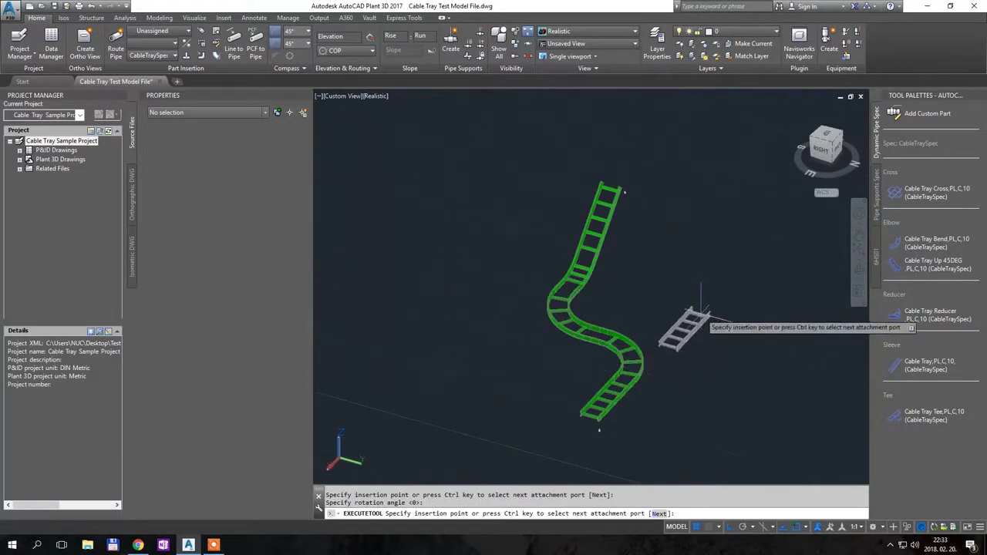
pyautogui.keyDown('shift'); pyautogui.moveTo(690, 316); pyautogui.dragTo(833, 419, button='middle'); pyautogui.keyUp('shift')
pyautogui.press('Escape')
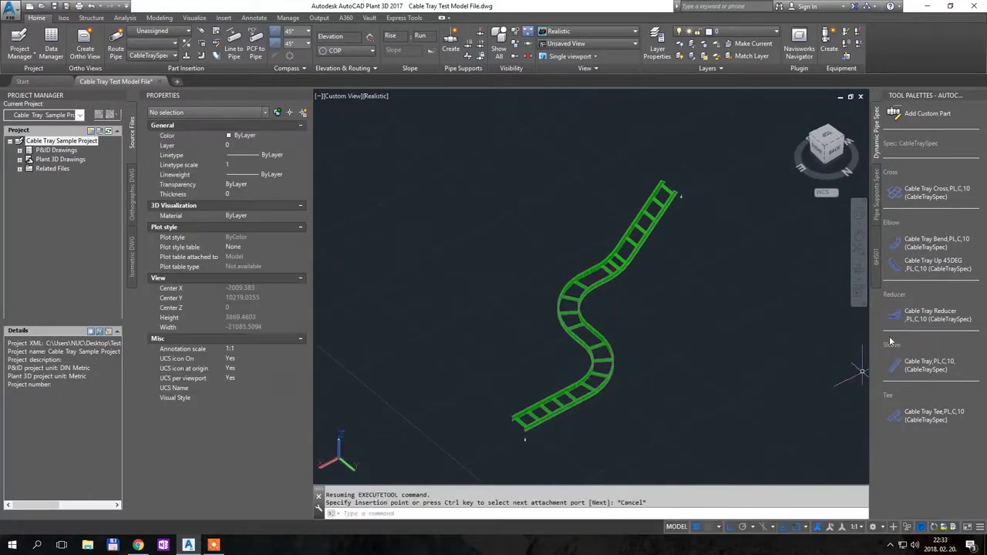
# Place a Cable Tray Tee at the route's lower end with the default -90 rotation.
pyautogui.click(933, 414)
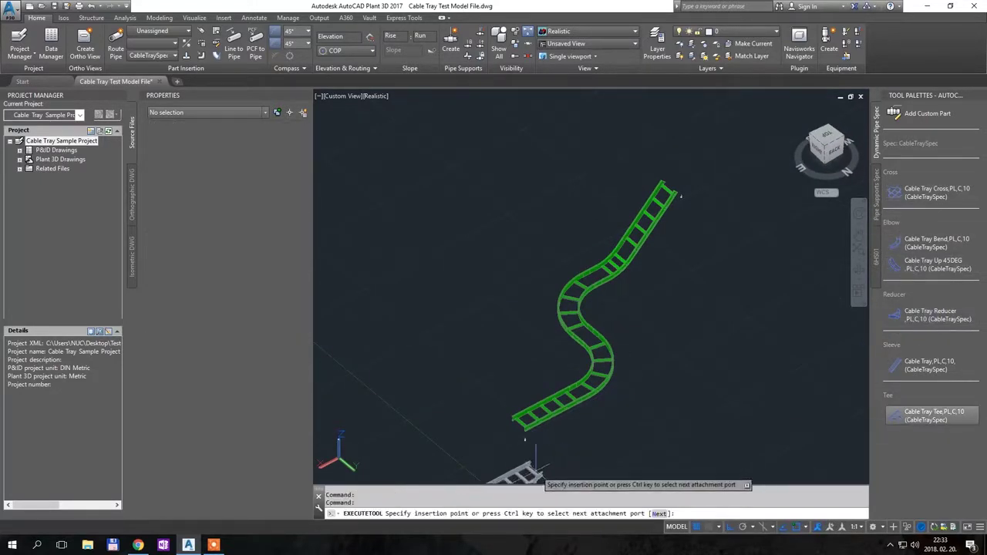
pyautogui.scroll(5, 515, 423)
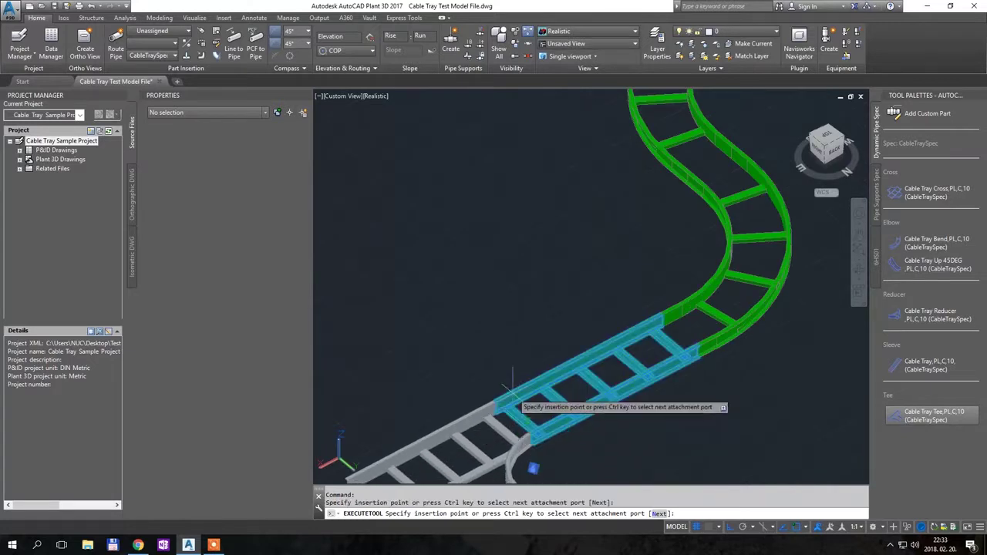
pyautogui.click(513, 397)
pyautogui.press('Return')
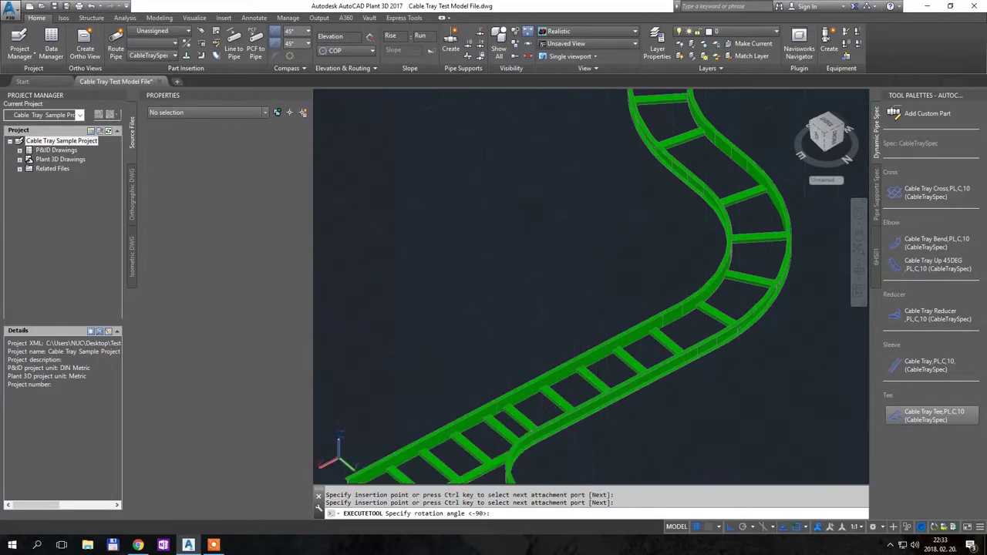
pyautogui.keyDown('shift'); pyautogui.moveTo(570, 347); pyautogui.dragTo(617, 383, button='middle'); pyautogui.keyUp('shift')
pyautogui.press('Escape')
pyautogui.scroll(-3, 617, 383)
# Shorten the top straight tray by setting its Properties L1 dimension to 200.
pyautogui.click(683, 379)
pyautogui.click(661, 221)
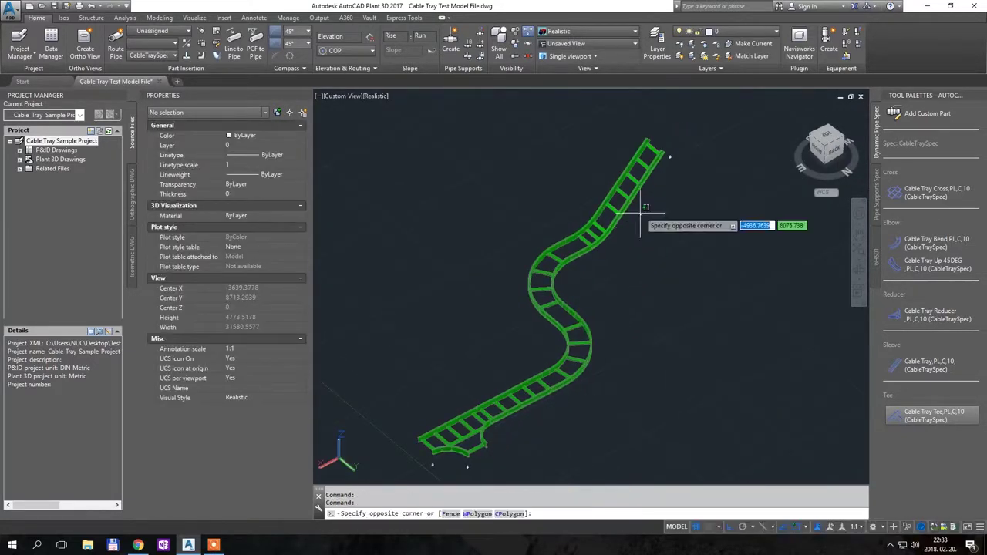
pyautogui.click(630, 179)
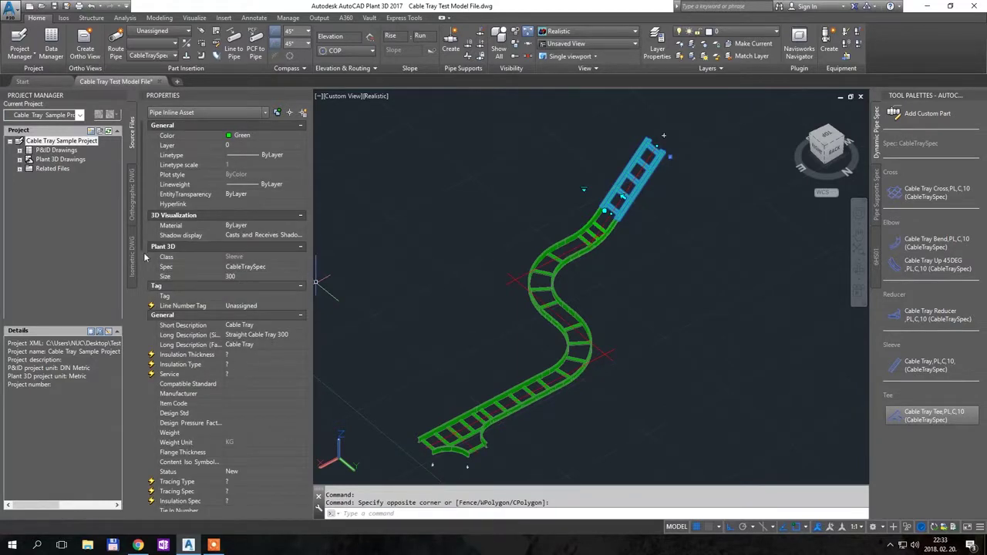
pyautogui.scroll(-10, 159, 428)
pyautogui.click(199, 440)
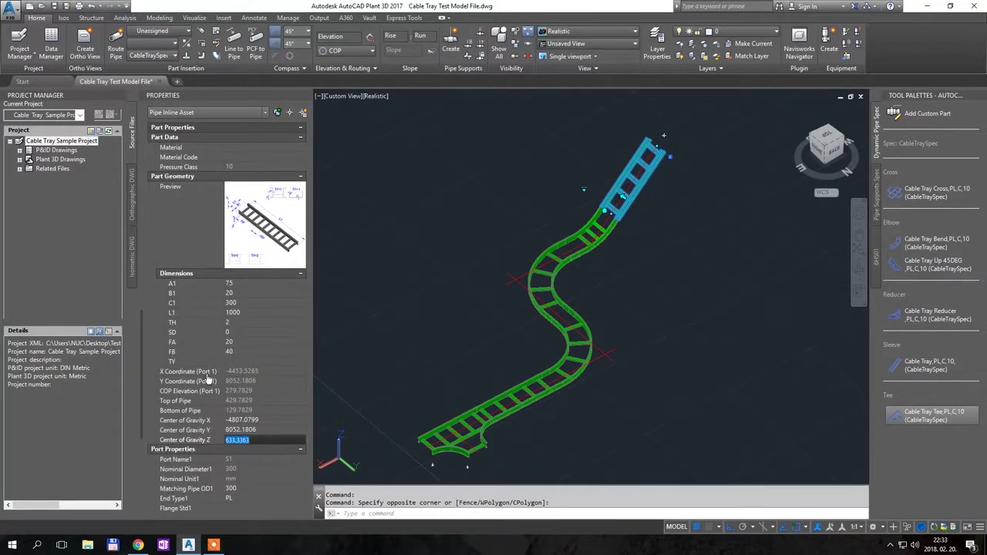
pyautogui.click(259, 313)
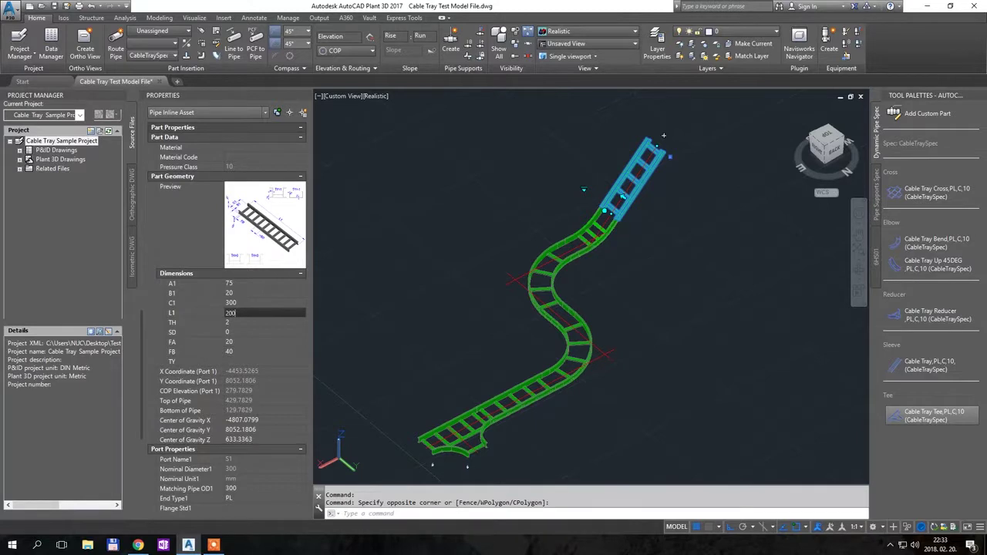
pyautogui.write('200')
pyautogui.press('Return')
pyautogui.press('Escape')
pyautogui.scroll(-2, 672, 315)
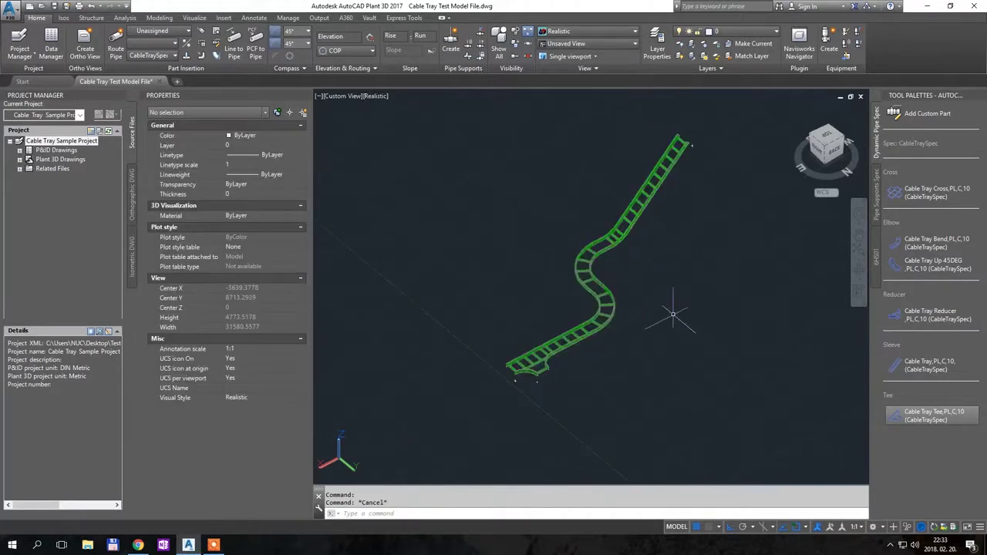
pyautogui.keyDown('shift'); pyautogui.moveTo(673, 315); pyautogui.dragTo(552, 275, button='middle'); pyautogui.keyUp('shift')
pyautogui.scroll(2, 607, 231)
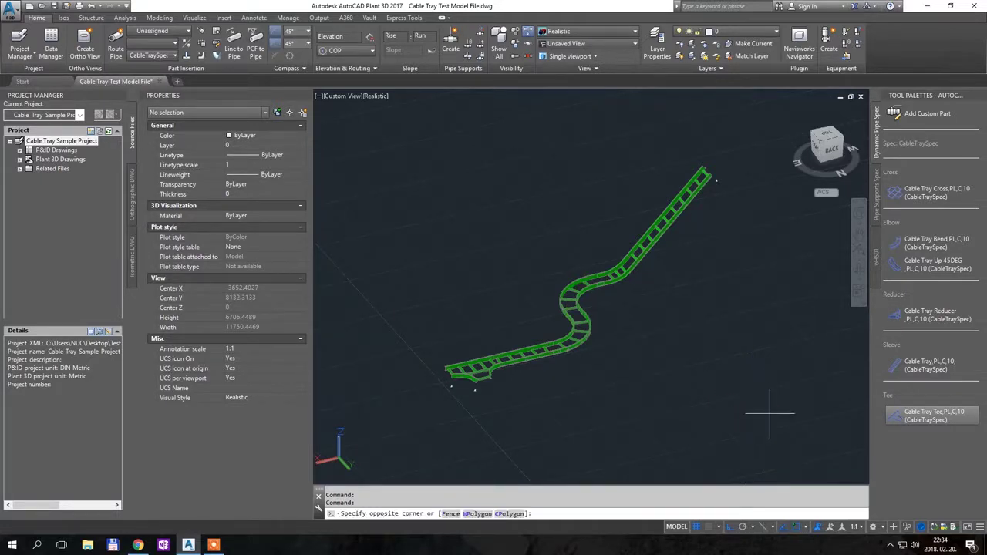
# Window-select all 11 parts of the tray route and switch to the Isos ribbon.
pyautogui.click(771, 415)
pyautogui.click(436, 146)
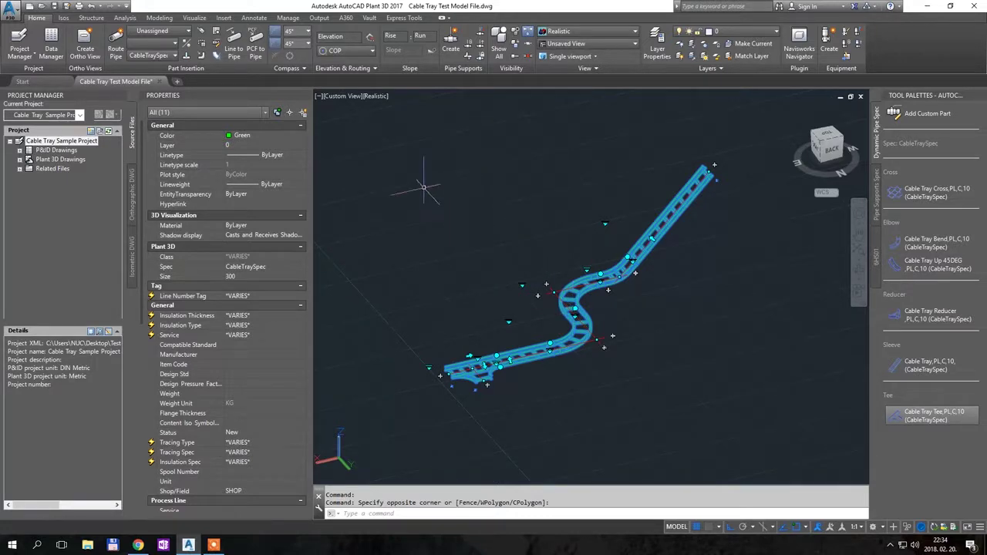
pyautogui.click(63, 17)
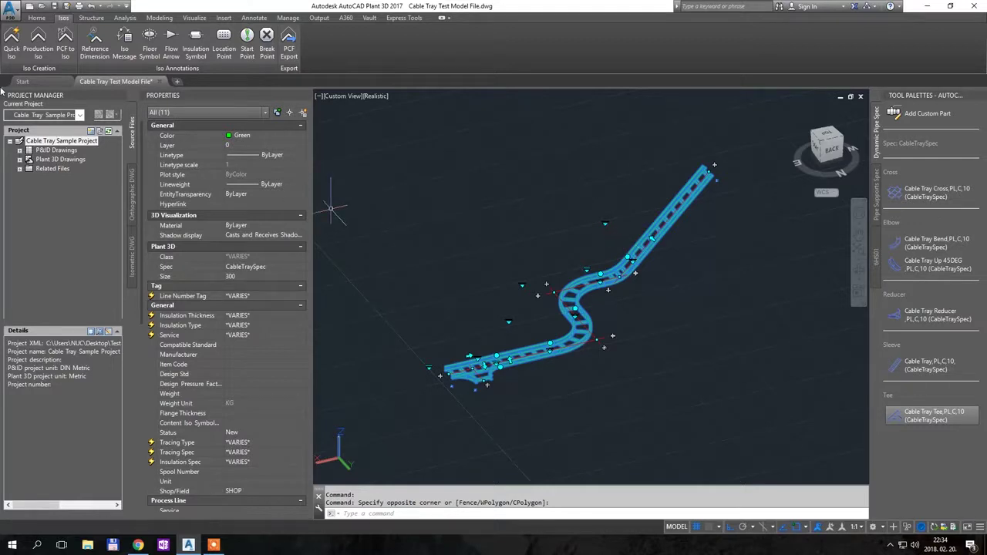
# Run Quick Iso on the selected tray route and let it finish creating in the background.
pyautogui.click(11, 40)
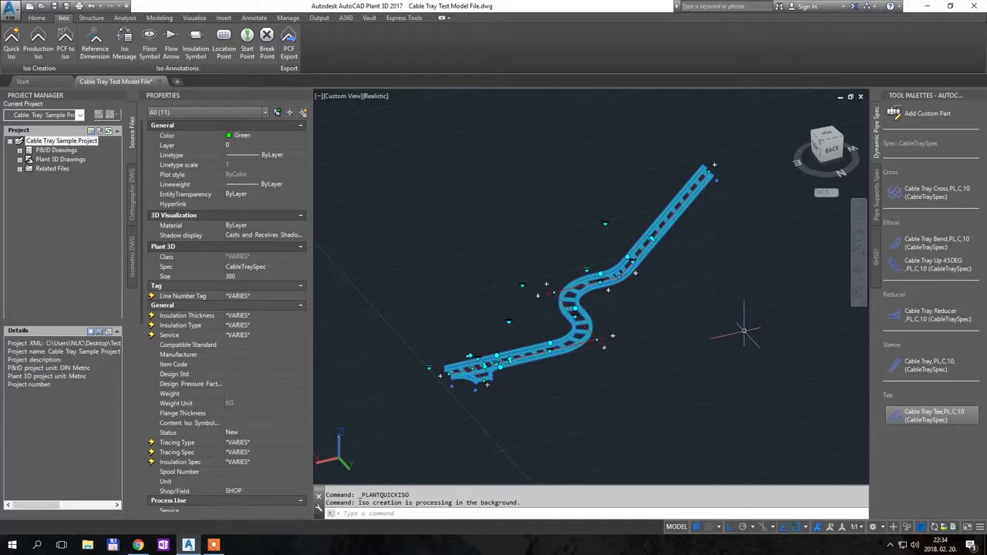
pyautogui.moveTo(938, 527)
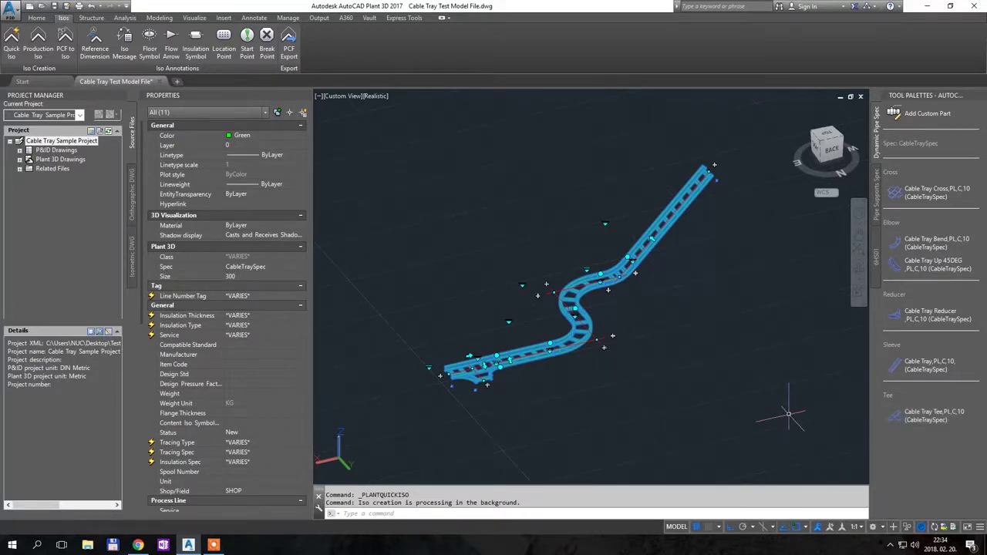
pyautogui.press('Escape')
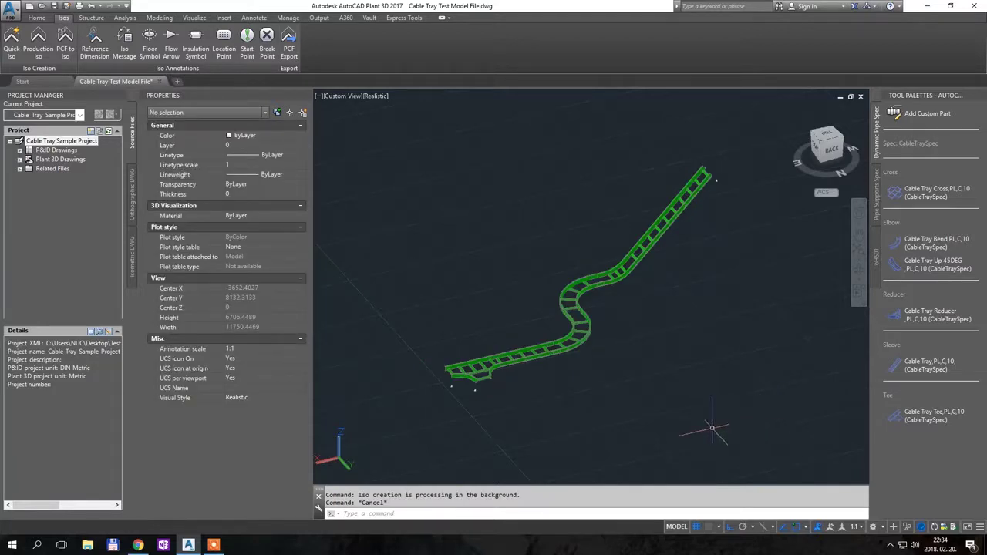
pyautogui.keyDown('shift'); pyautogui.moveTo(606, 352); pyautogui.dragTo(658, 340, button='middle'); pyautogui.keyUp('shift')
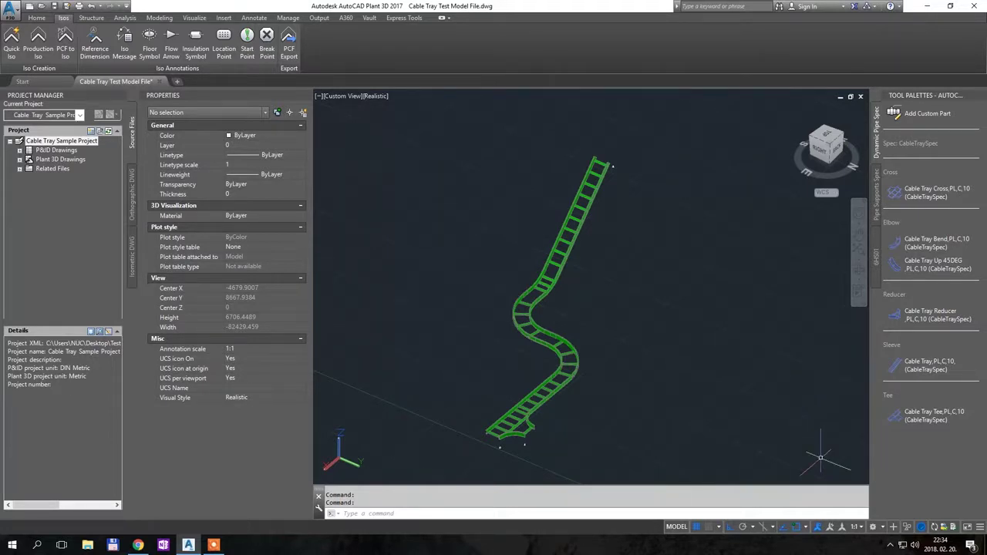
pyautogui.moveTo(937, 527)
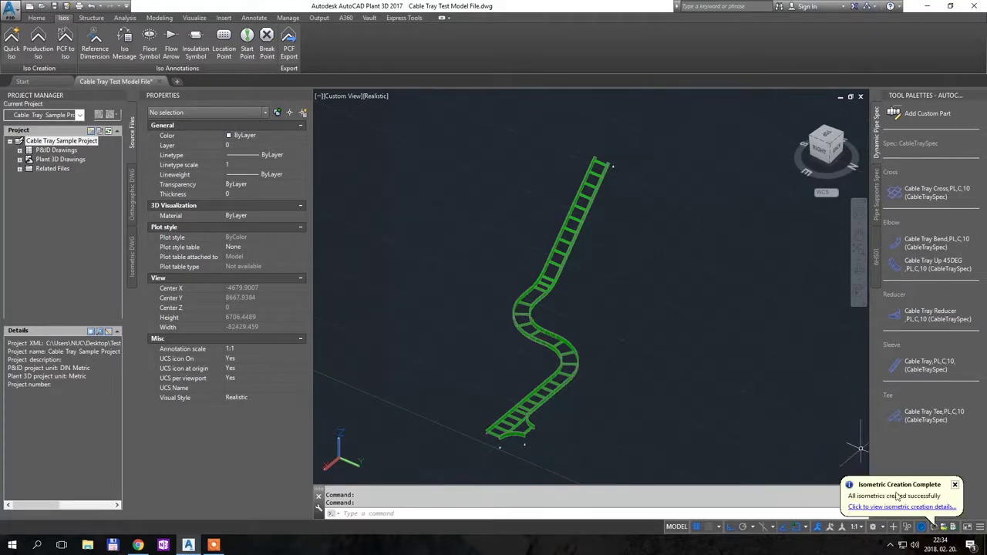
# Open the isometric creation details and widen the results dialog to show full file paths.
pyautogui.click(901, 507)
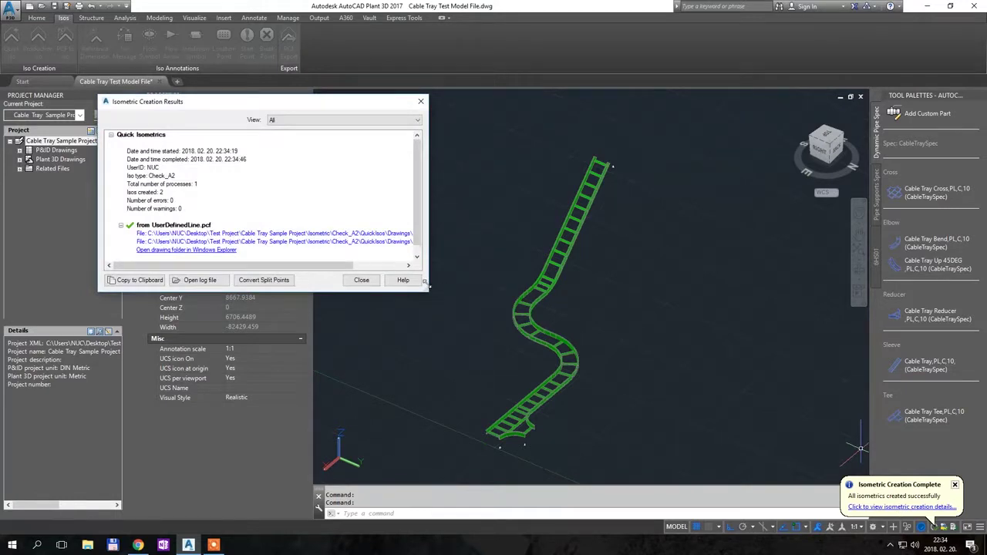
pyautogui.moveTo(427, 286); pyautogui.dragTo(515, 281)
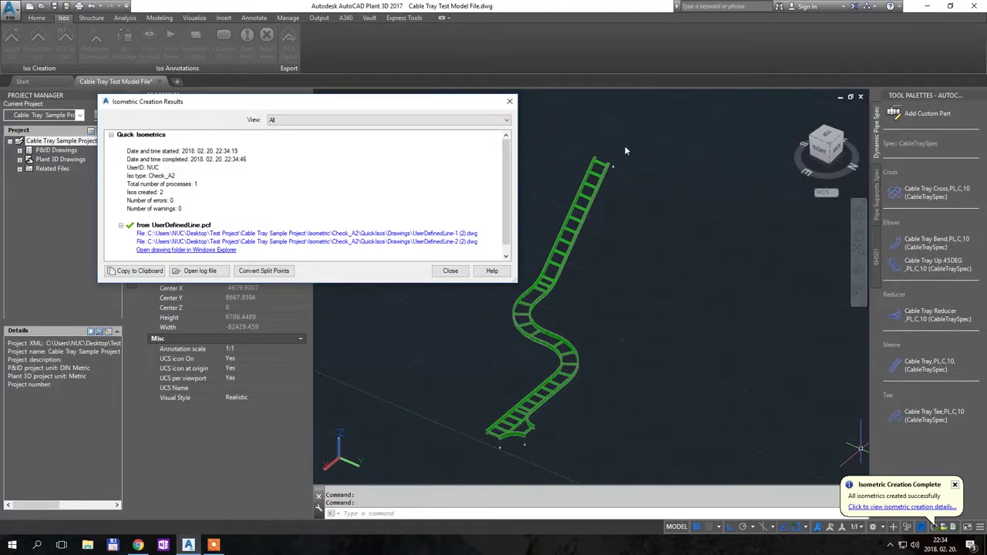
# Open UserDefinedLine-1 (2).dwg and zoom to see the tray run, BOM and title block.
pyautogui.click(413, 233)
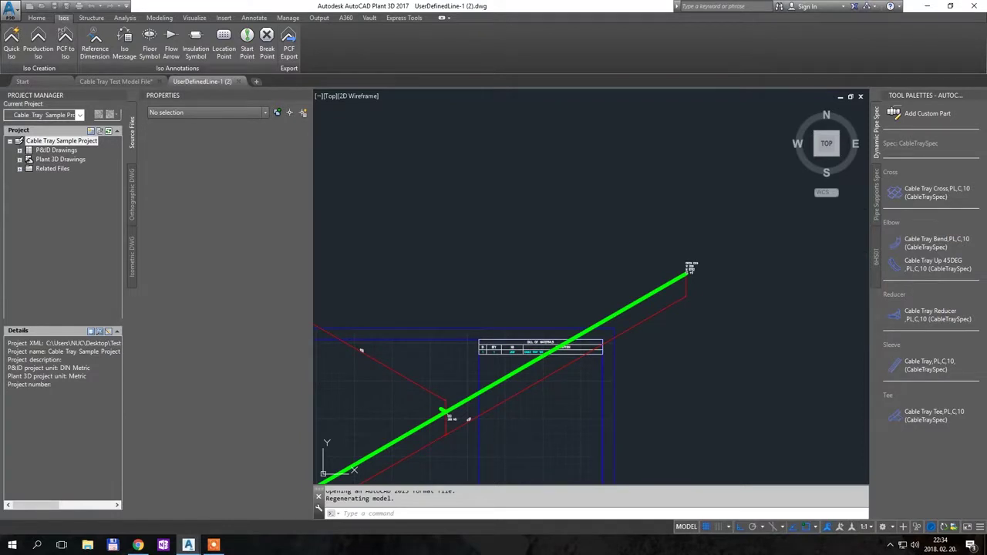
pyautogui.scroll(-3, 690, 276)
pyautogui.scroll(6, 562, 337)
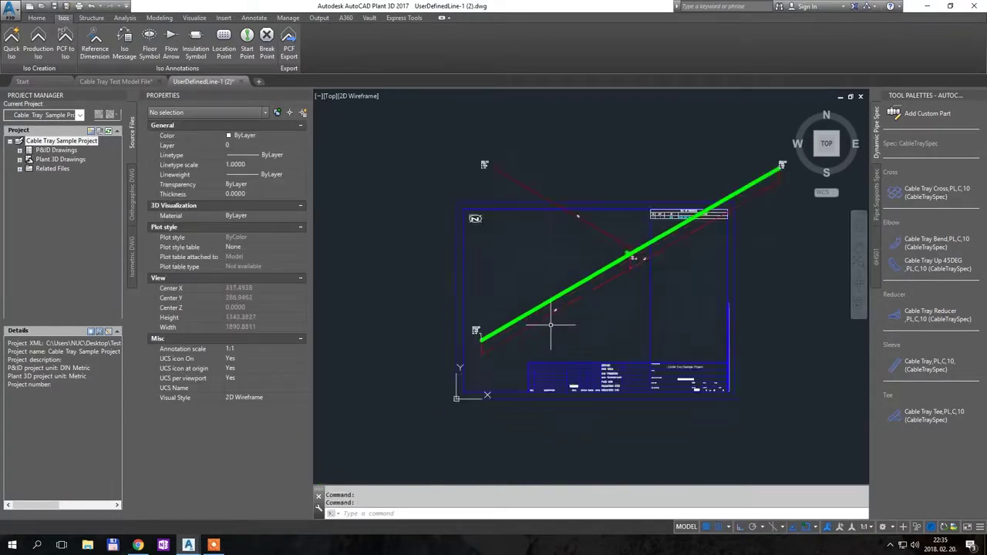
pyautogui.scroll(-3, 569, 339)
pyautogui.scroll(2, 532, 347)
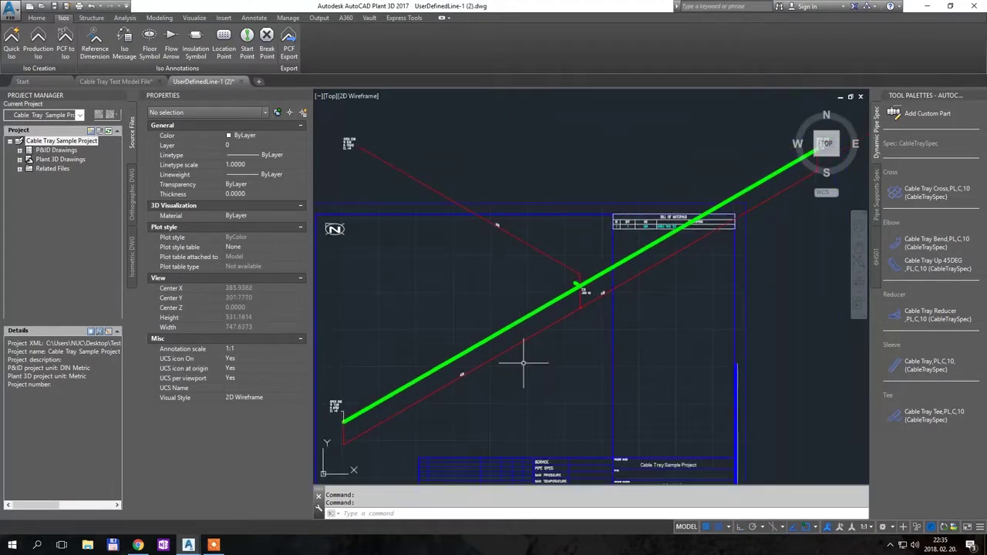
pyautogui.scroll(-2, 544, 322)
pyautogui.scroll(3, 552, 337)
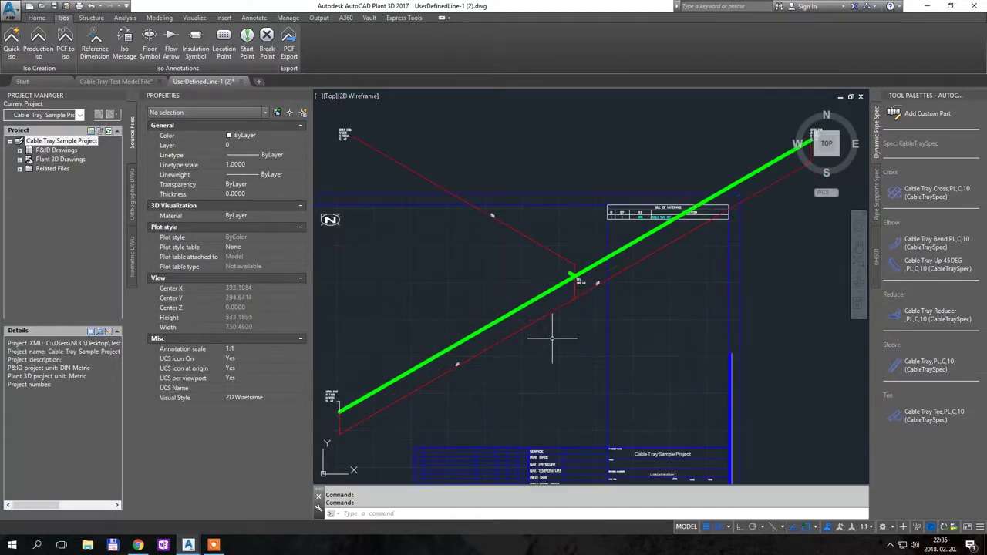
pyautogui.scroll(-3, 552, 337)
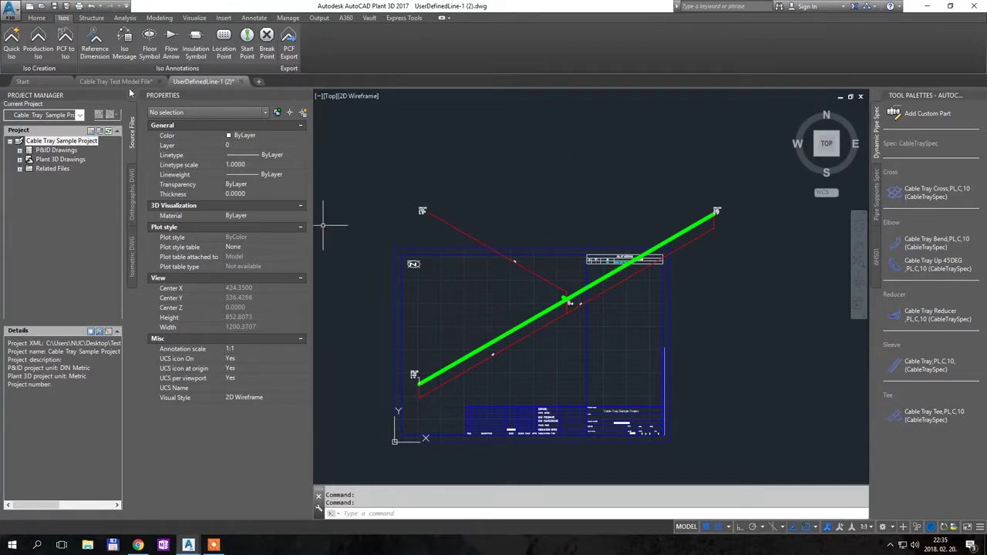
# Open UserDefinedLine-2 (2).dwg from the creation results and zoom into its bill of materials.
pyautogui.click(946, 529)
pyautogui.click(439, 241)
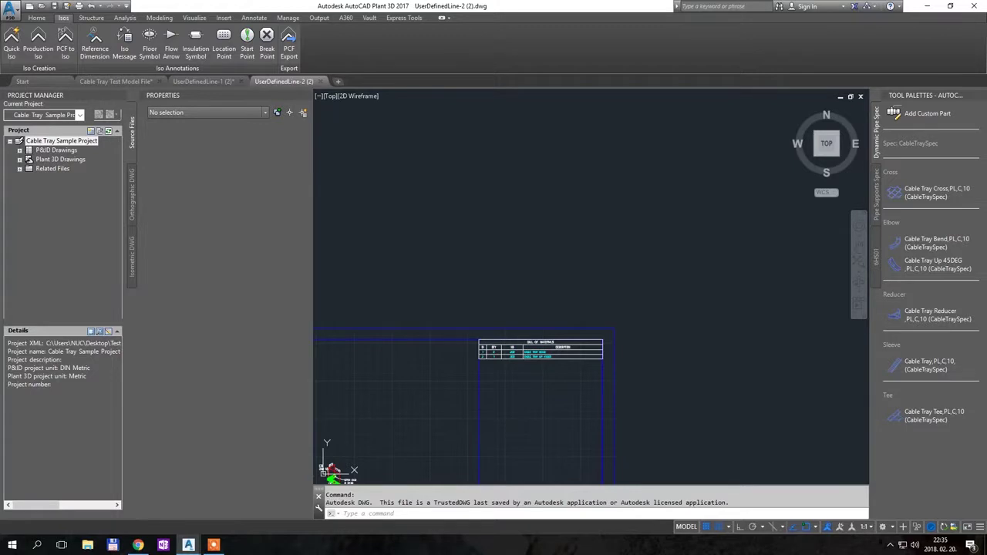
pyautogui.scroll(6, 606, 331)
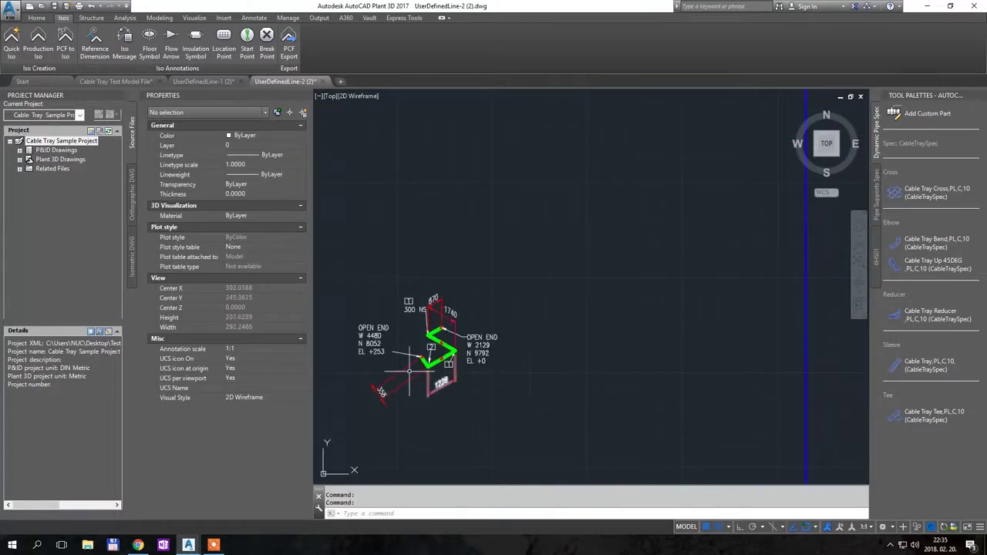
pyautogui.scroll(4, 426, 356)
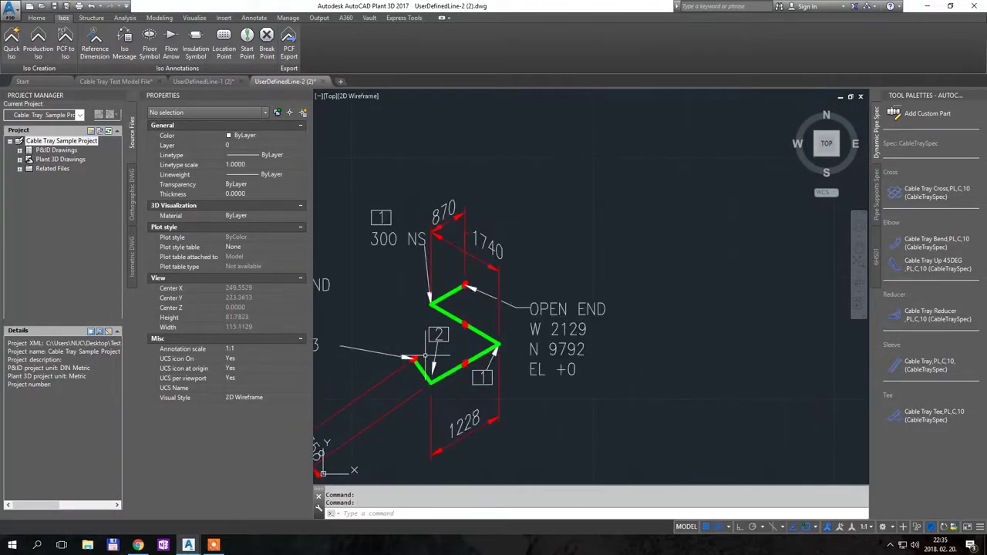
pyautogui.scroll(-6, 429, 357)
pyautogui.scroll(5, 678, 199)
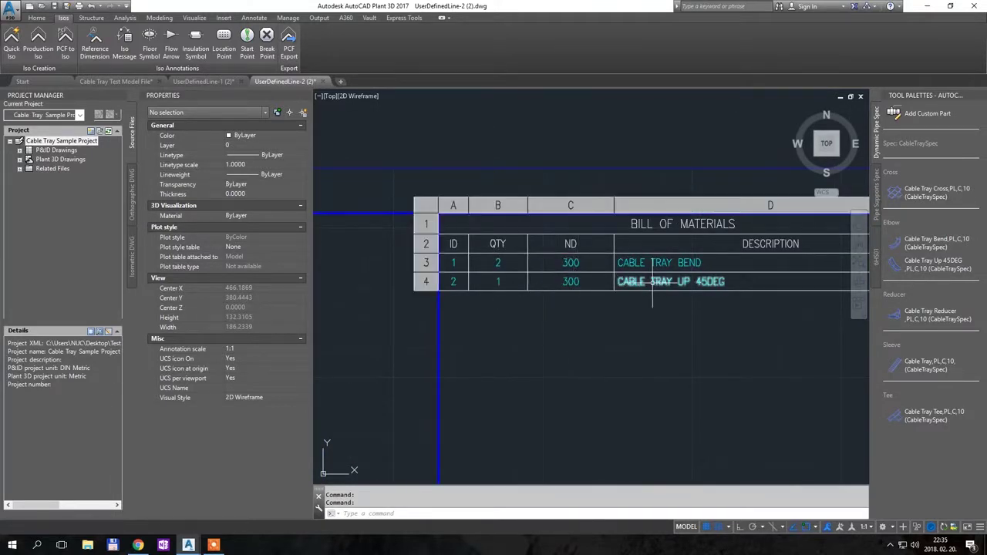
pyautogui.scroll(-1, 652, 292)
pyautogui.scroll(3, 663, 293)
pyautogui.scroll(-2, 725, 287)
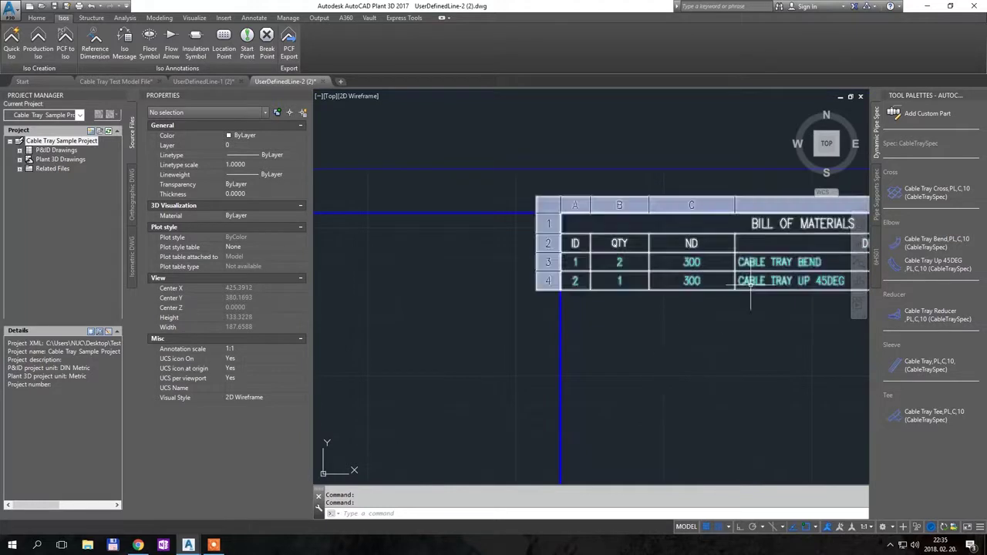
pyautogui.scroll(-3, 750, 297)
pyautogui.scroll(1, 611, 284)
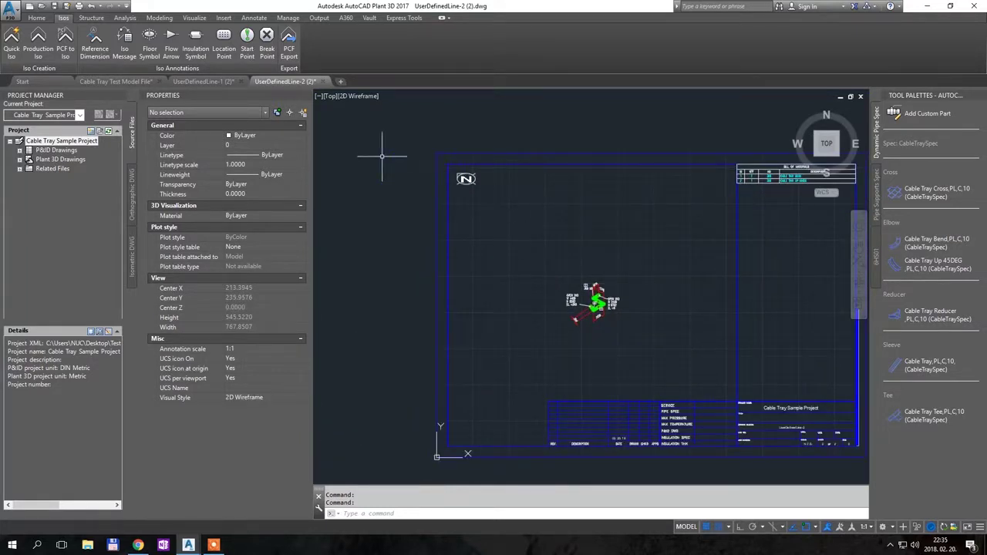
# Close both isometric drawings, answer their save prompts, and pick the model's upper straight tray.
pyautogui.click(321, 81)
pyautogui.click(525, 298)
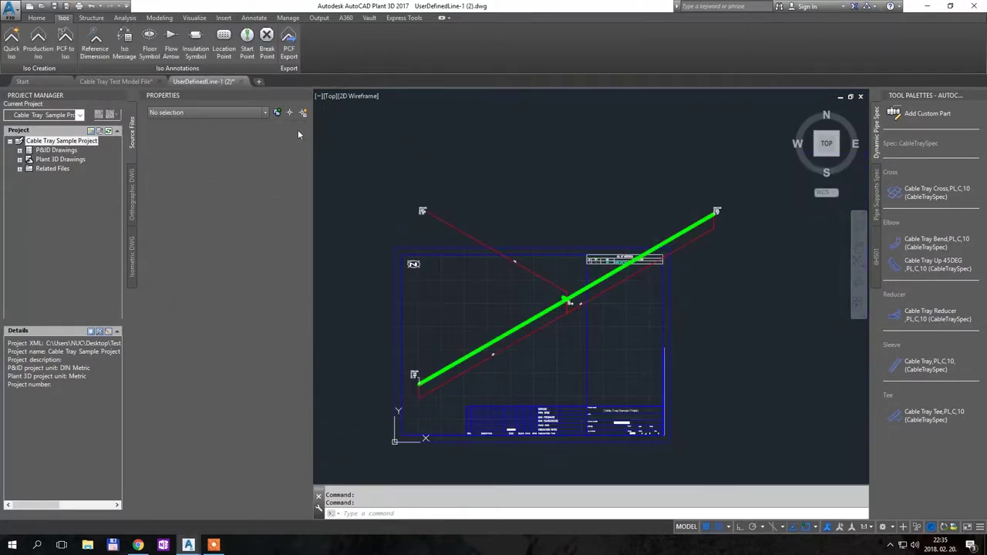
pyautogui.click(242, 81)
pyautogui.click(520, 301)
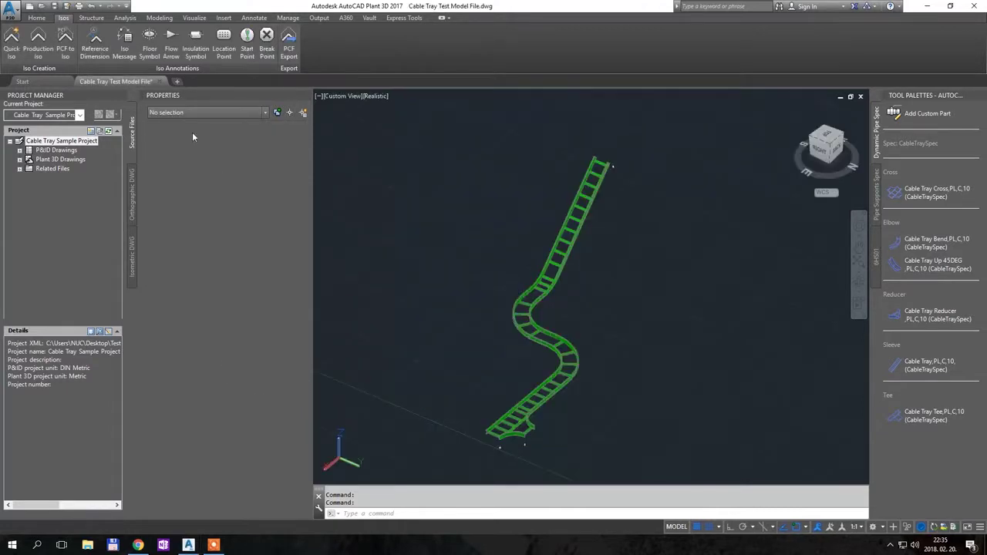
pyautogui.moveTo(628, 312); pyautogui.dragTo(598, 277, button='middle')
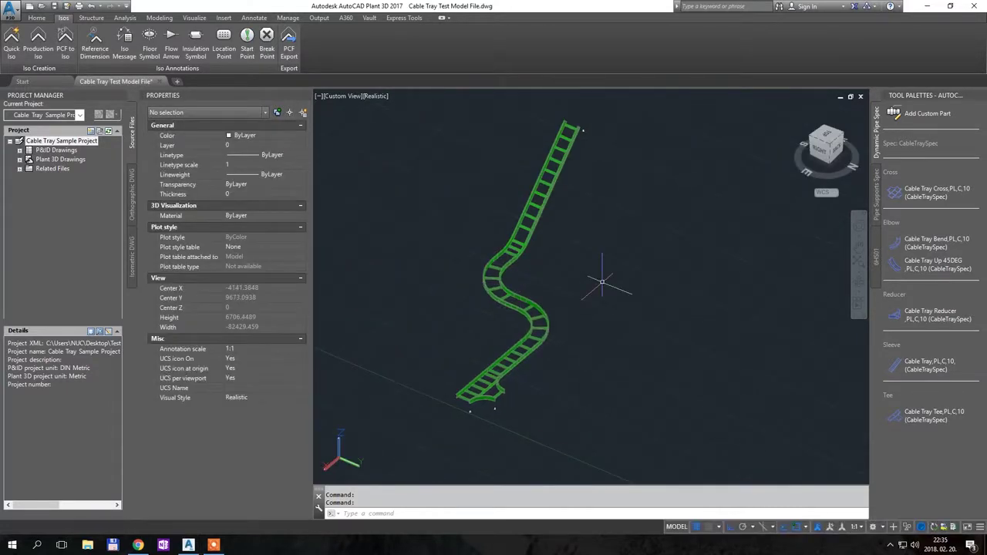
pyautogui.click(546, 181)
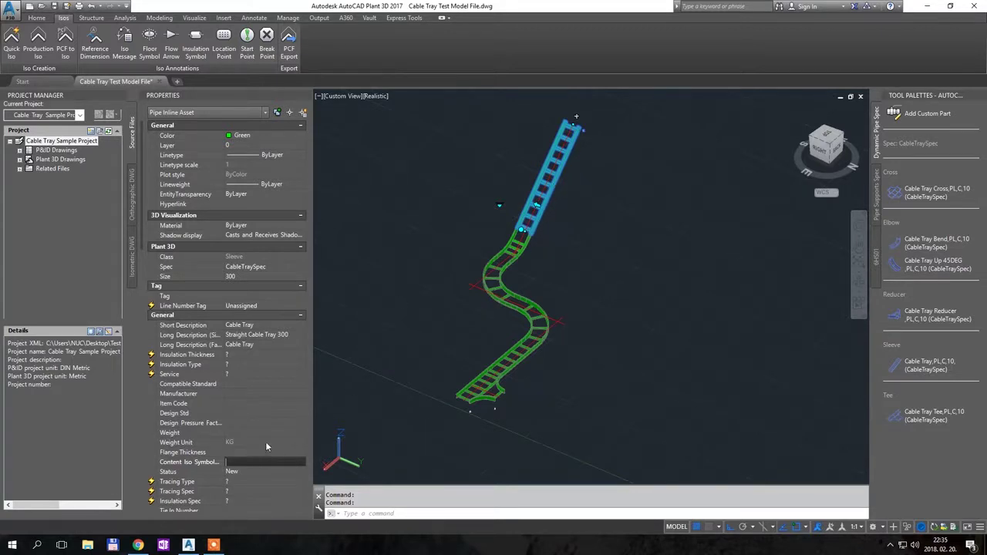
# Set Content Iso Symbol to SKEY=PIPE,TYPE=PIPE on both straight tray sections.
pyautogui.write('SKEY=PIPE,TYPE=PIPE')
pyautogui.moveTo(293, 462); pyautogui.dragTo(225, 462)
pyautogui.hotkey('ctrl', 'c')
pyautogui.click(514, 353)
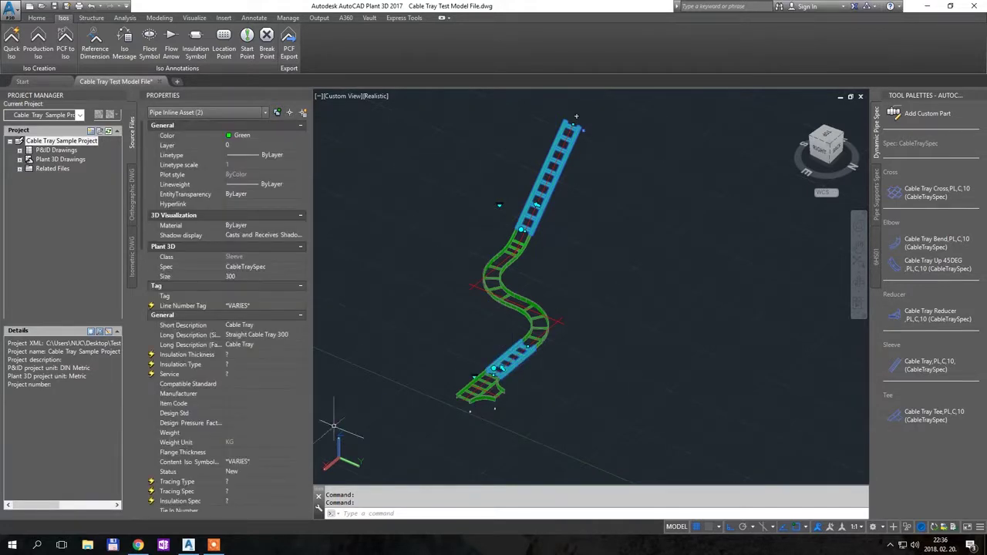
pyautogui.click(259, 462)
pyautogui.hotkey('ctrl', 'v')
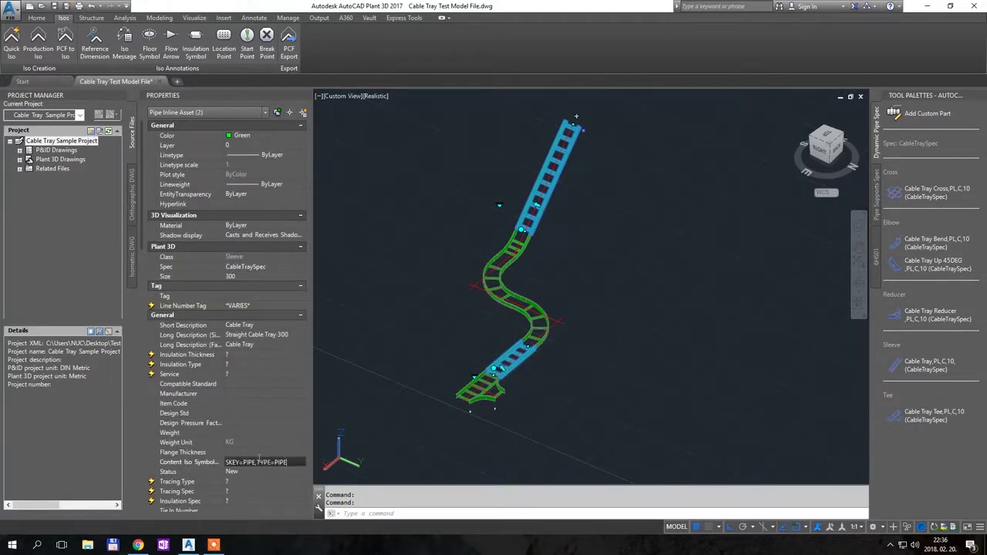
pyautogui.press('Return')
pyautogui.press('Escape')
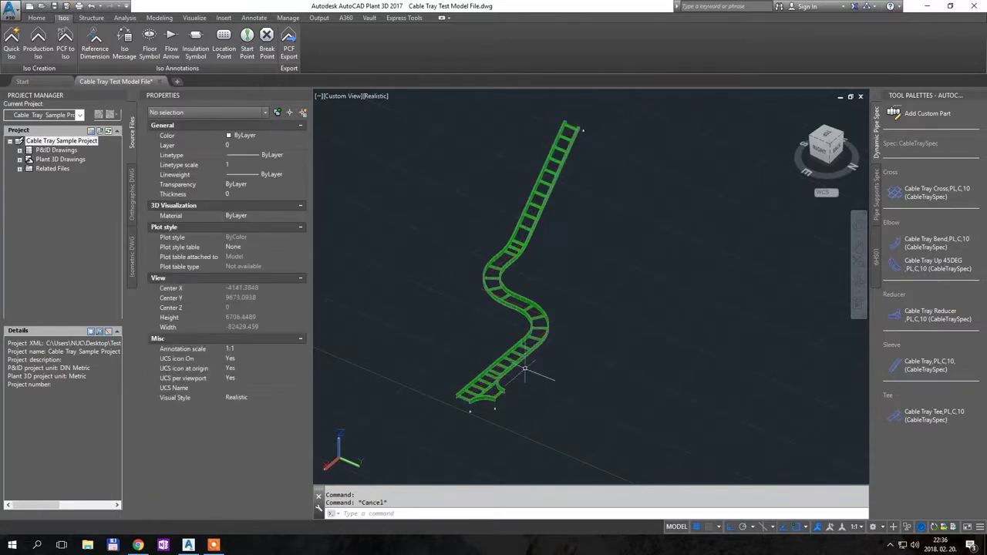
# Select the lower and upper straight trays one at a time to verify the new symbol setting.
pyautogui.click(519, 356)
pyautogui.press('Escape')
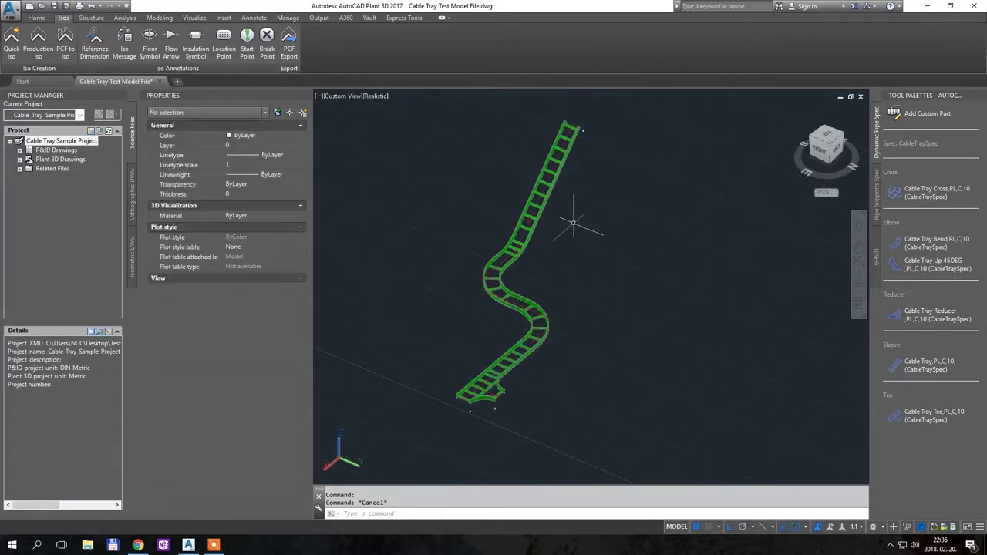
pyautogui.click(553, 188)
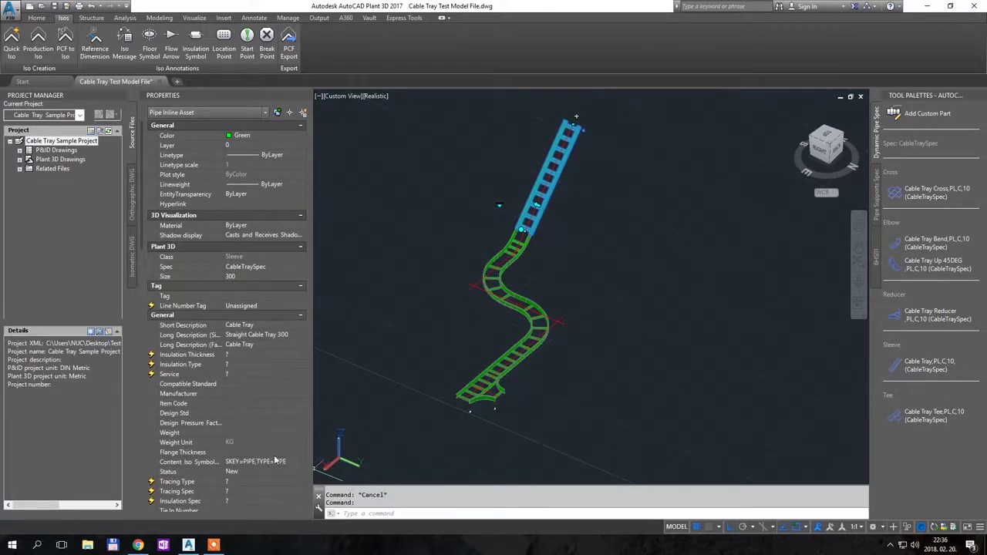
pyautogui.press('Escape')
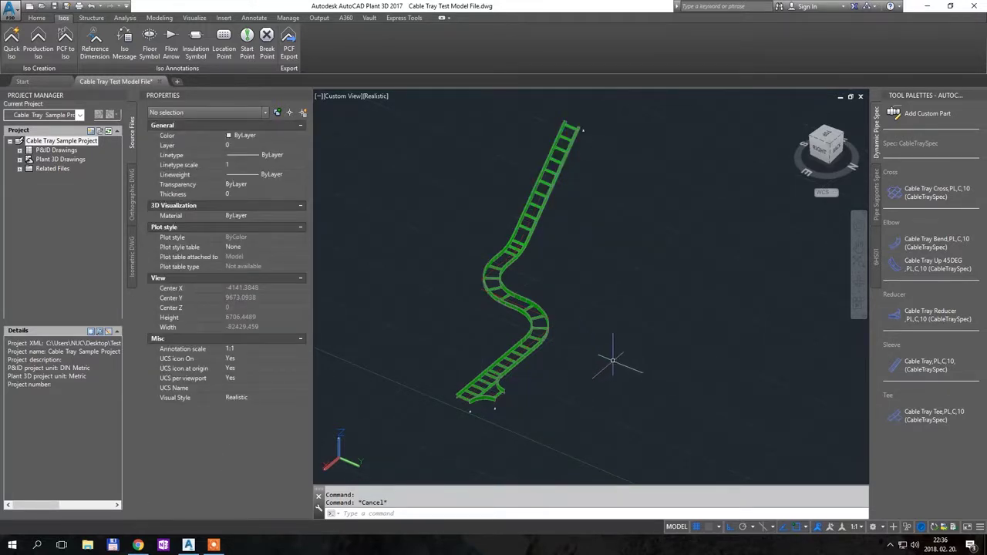
# Window-select all 11 tray parts and create a quick isometric in the Check_A2 style.
pyautogui.keyDown('shift'); pyautogui.moveTo(621, 351); pyautogui.dragTo(596, 352, button='middle'); pyautogui.keyUp('shift')
pyautogui.click(752, 420)
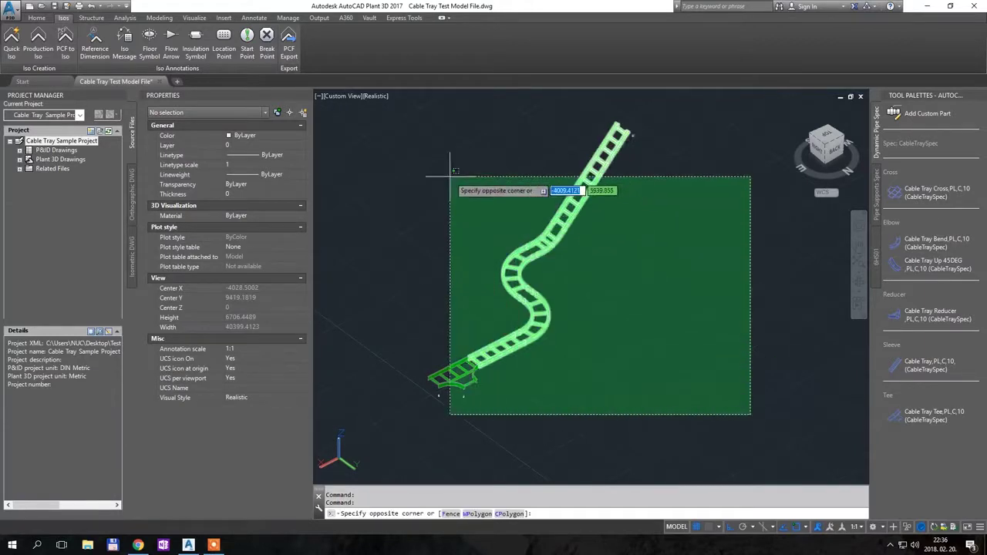
pyautogui.click(442, 179)
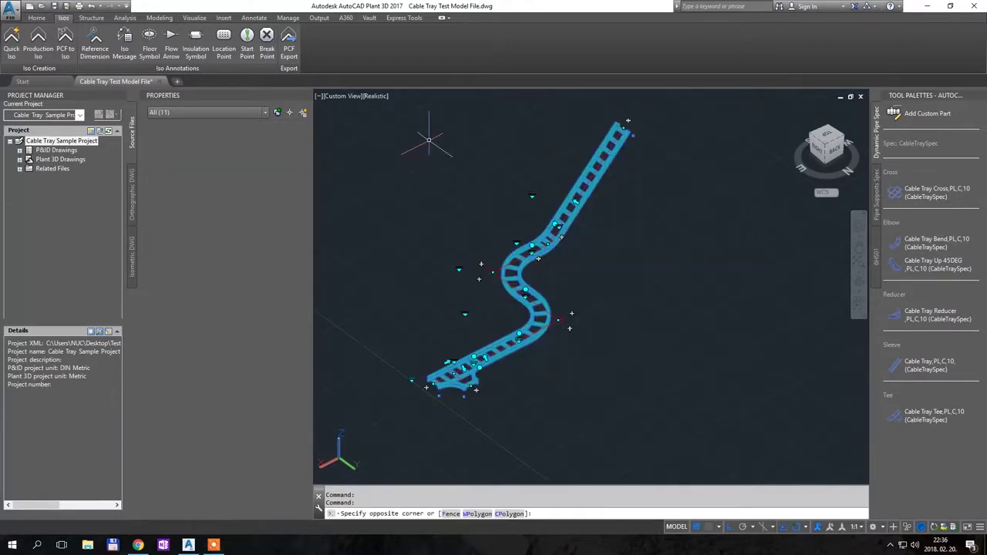
pyautogui.click(16, 45)
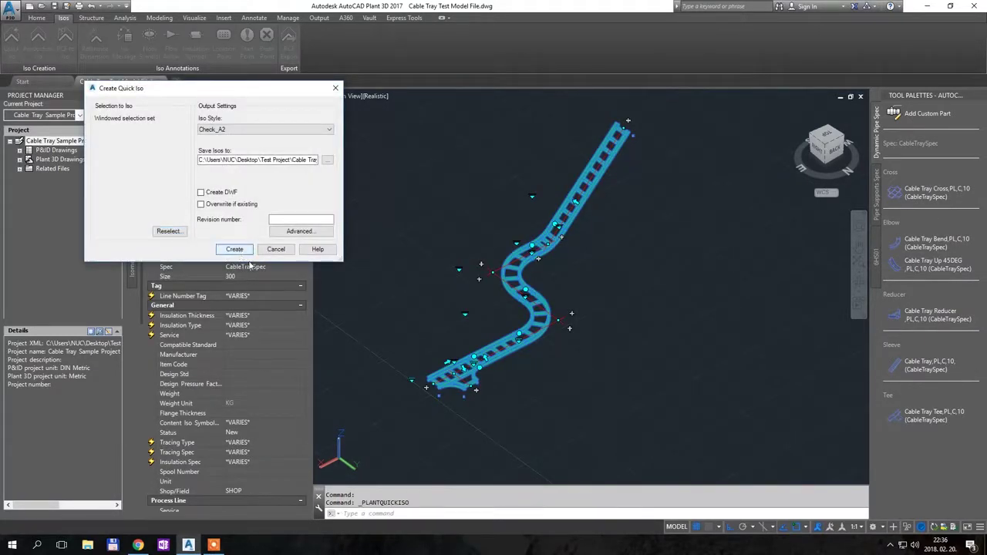
pyautogui.click(239, 249)
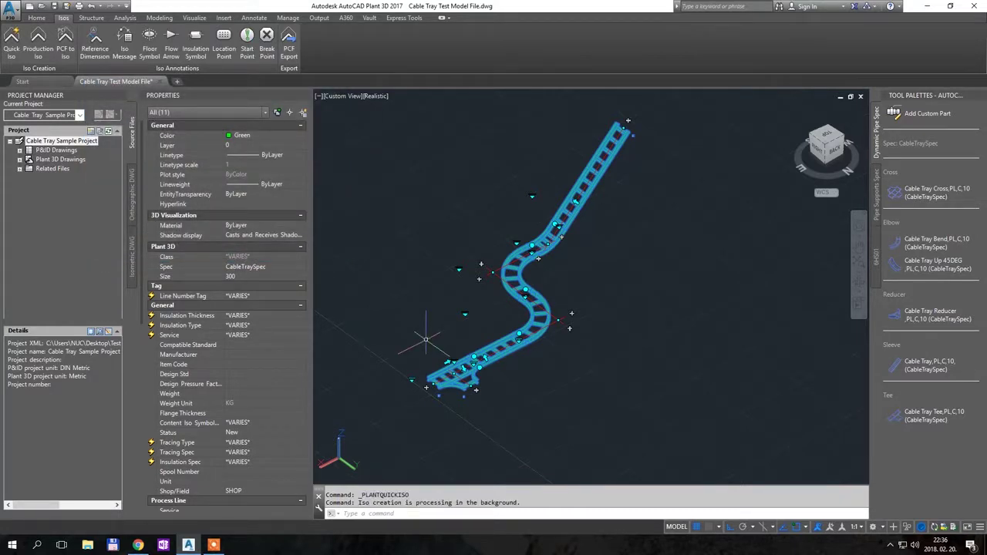
pyautogui.press('Escape')
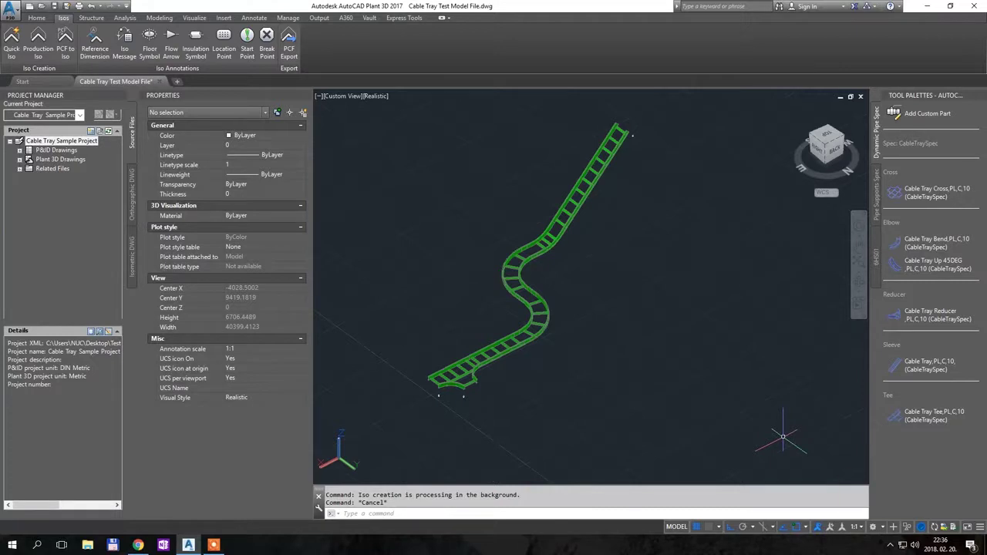
# Open the generated isometric UserDefinedLine (3).dwg from the creation-complete balloon.
pyautogui.click(874, 507)
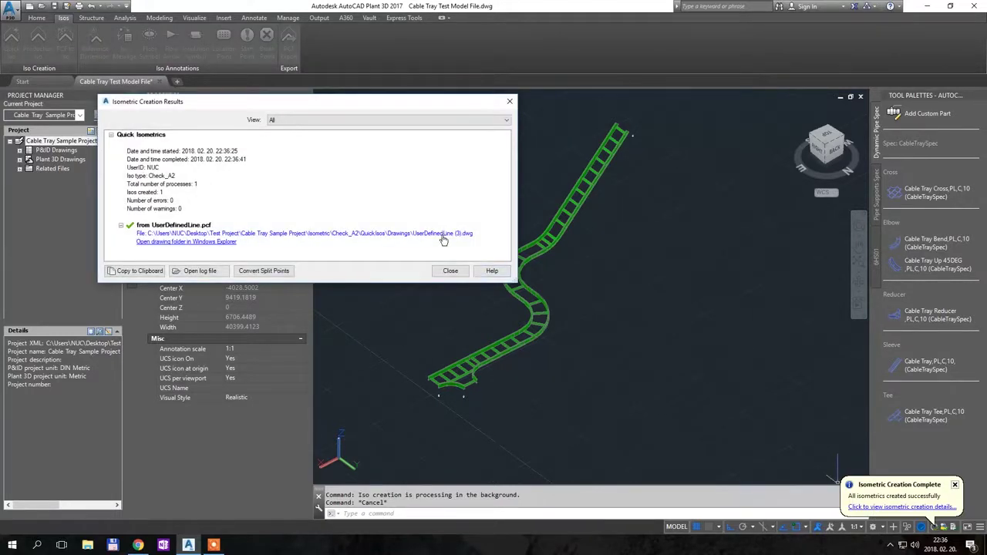
pyautogui.click(443, 234)
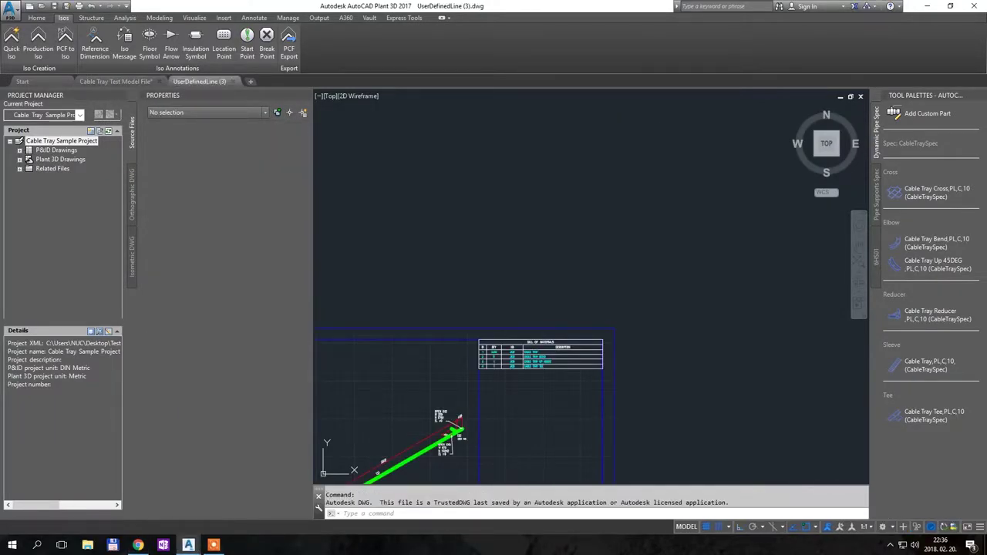
pyautogui.scroll(-3, 463, 239)
pyautogui.scroll(5, 492, 361)
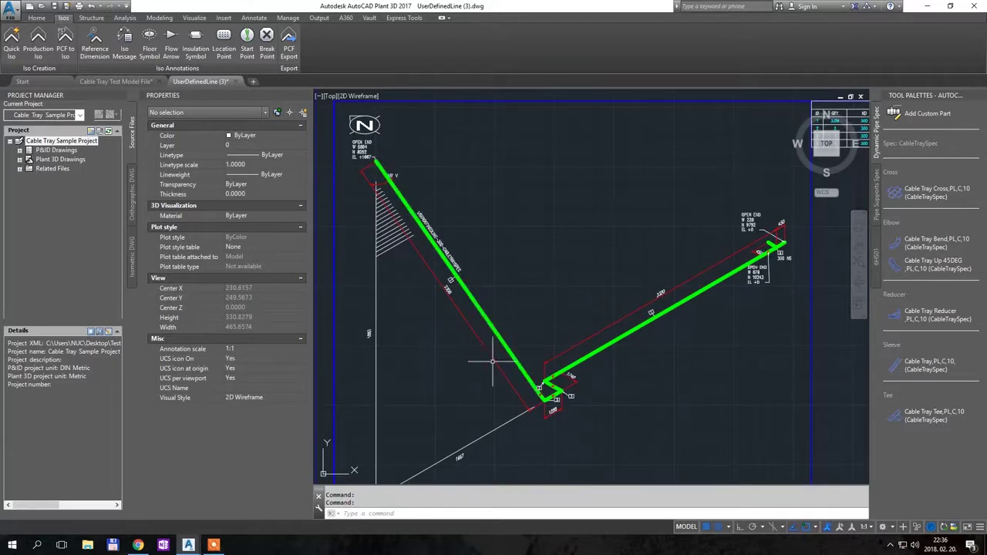
# Pan to the bill of materials and check its quantity cells in column B.
pyautogui.moveTo(728, 292); pyautogui.dragTo(559, 439, button='middle')
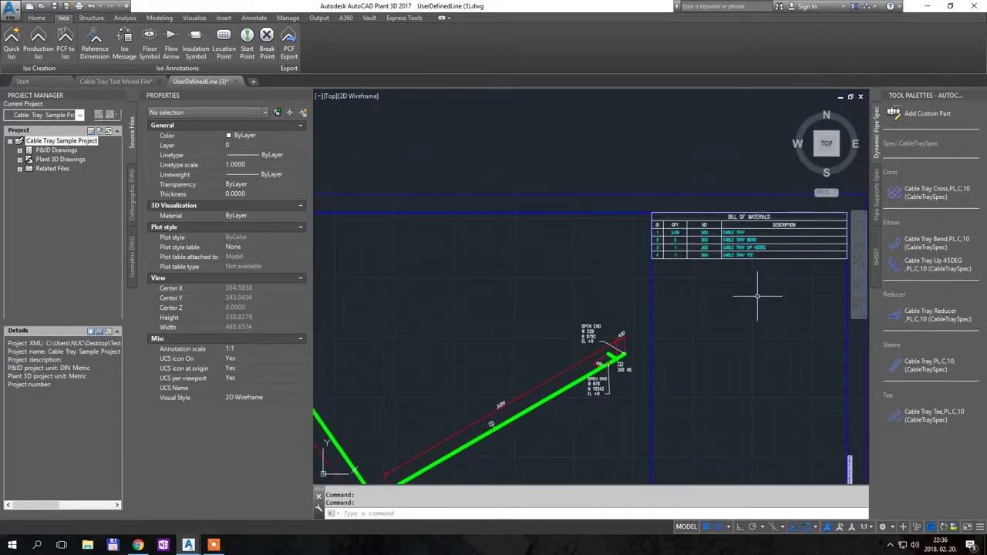
pyautogui.scroll(4, 740, 247)
pyautogui.click(738, 240)
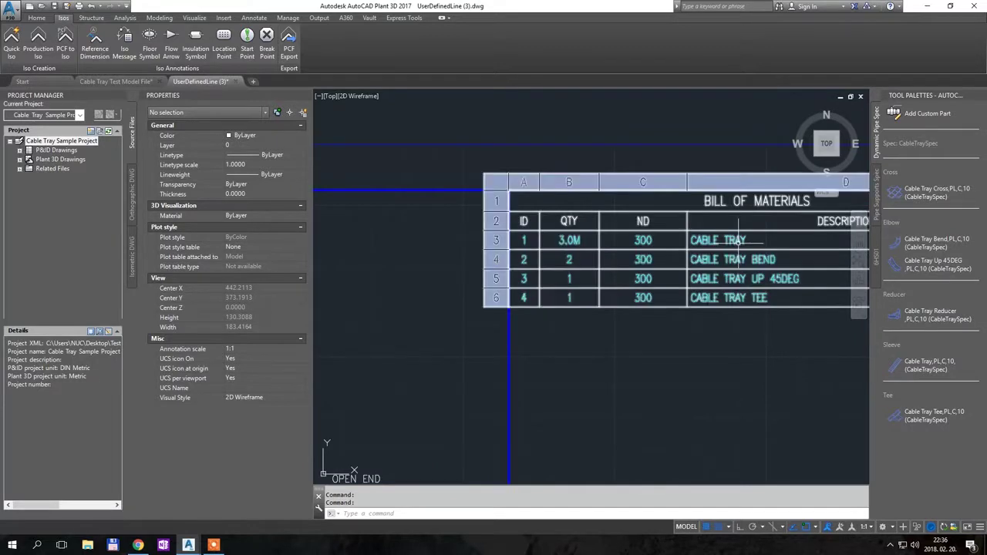
pyautogui.press('Escape')
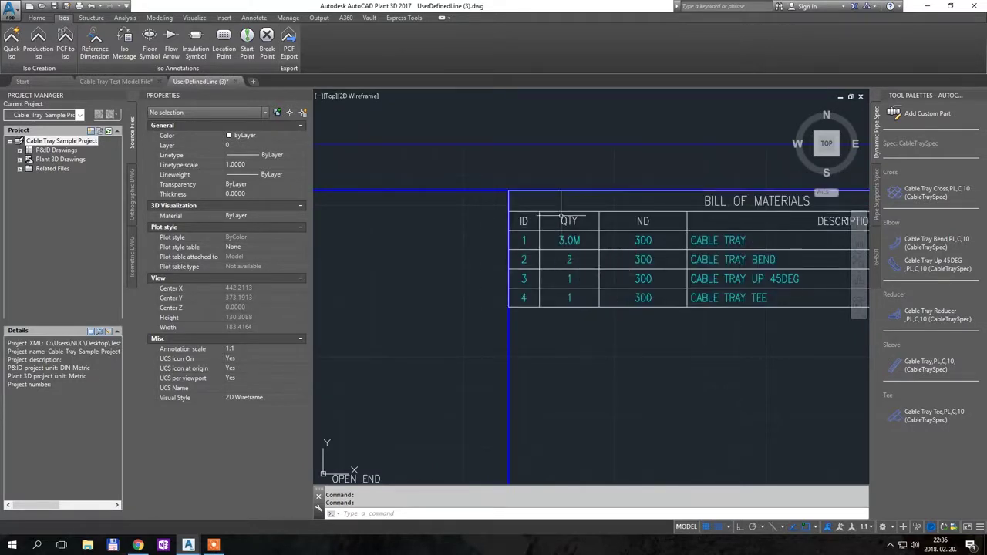
pyautogui.click(569, 243)
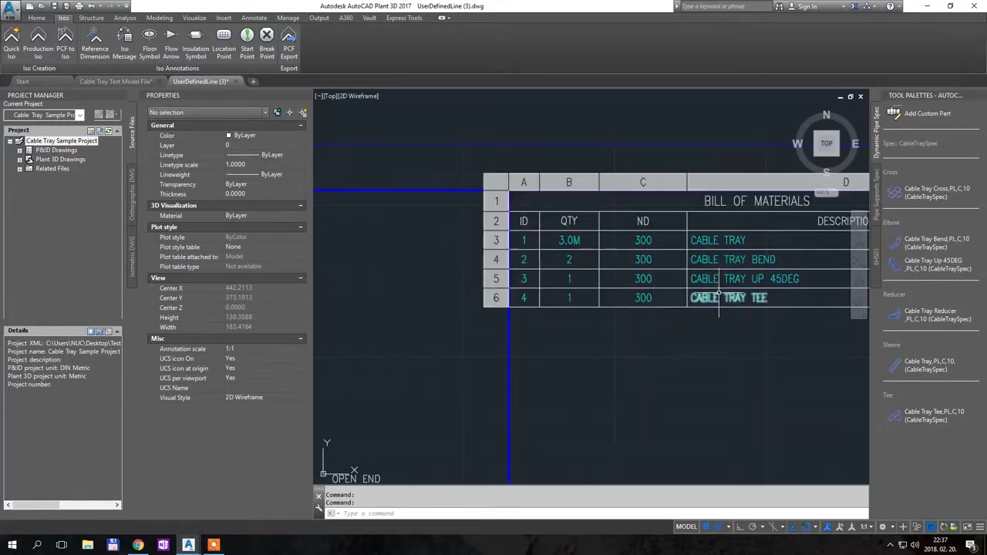
# Fit the whole isometric sheet in view, then bring up the isometrics reference PDF in Chrome.
pyautogui.scroll(-2, 694, 266)
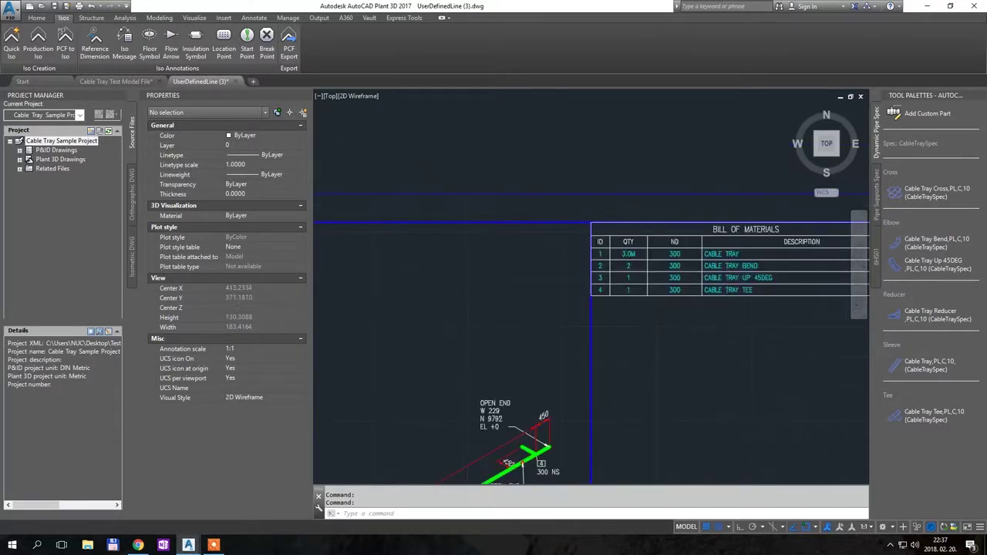
pyautogui.scroll(-3, 611, 313)
pyautogui.scroll(5, 549, 232)
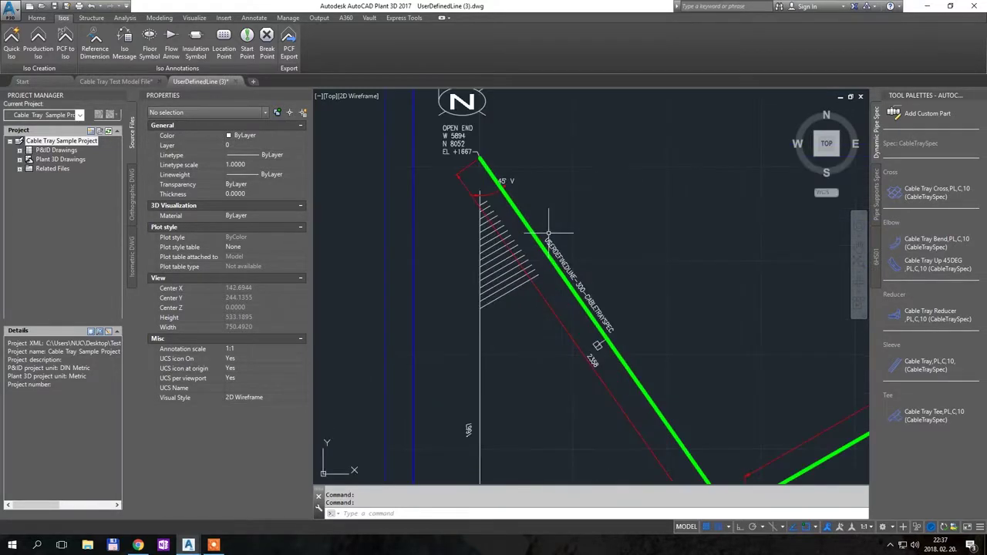
pyautogui.scroll(-3, 569, 260)
pyautogui.moveTo(645, 342); pyautogui.dragTo(507, 274, button='middle')
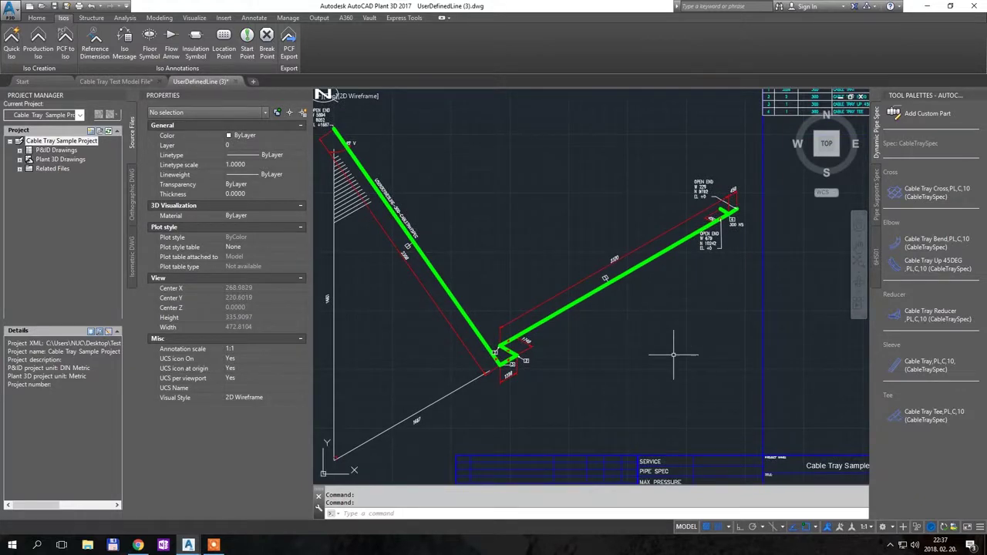
pyautogui.scroll(-2, 661, 352)
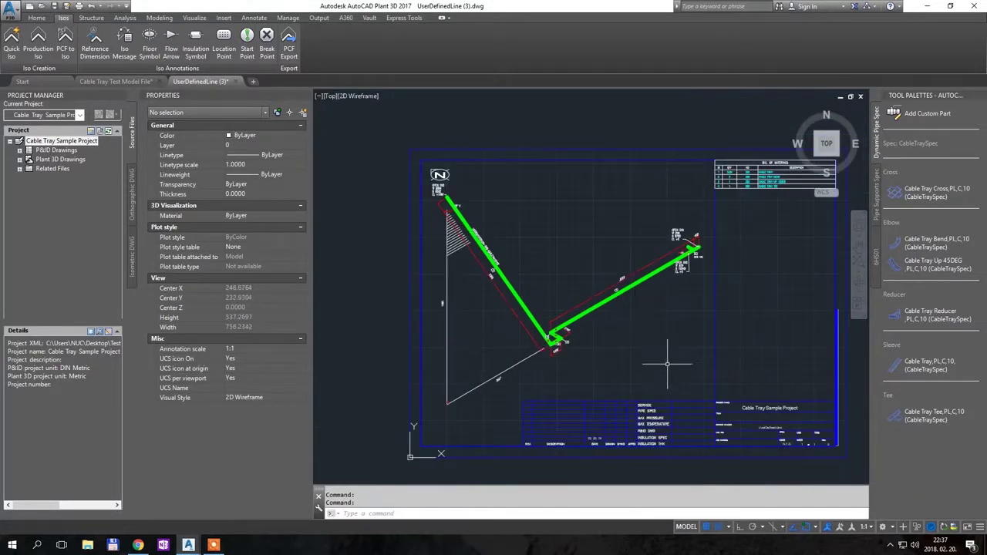
pyautogui.moveTo(661, 353); pyautogui.dragTo(607, 330, button='middle')
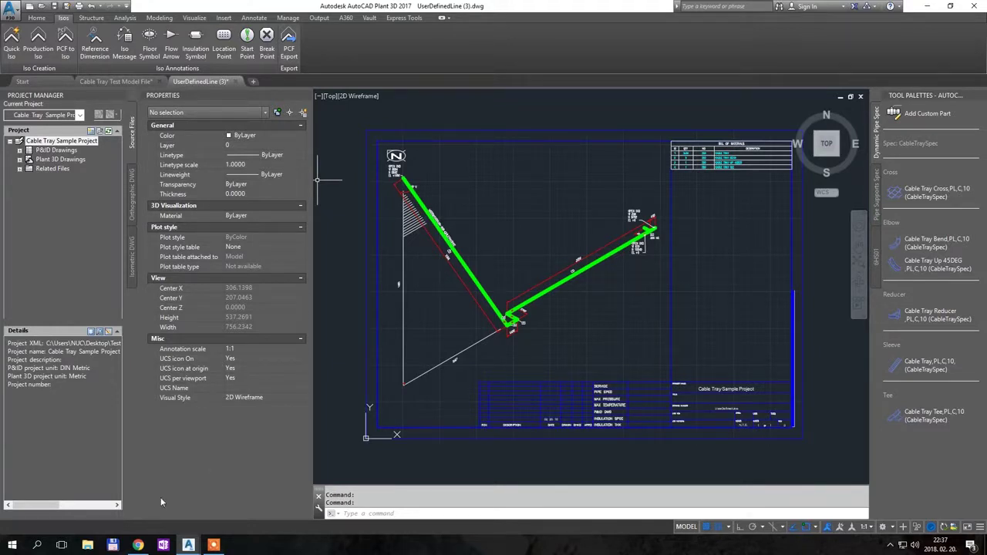
pyautogui.click(141, 534)
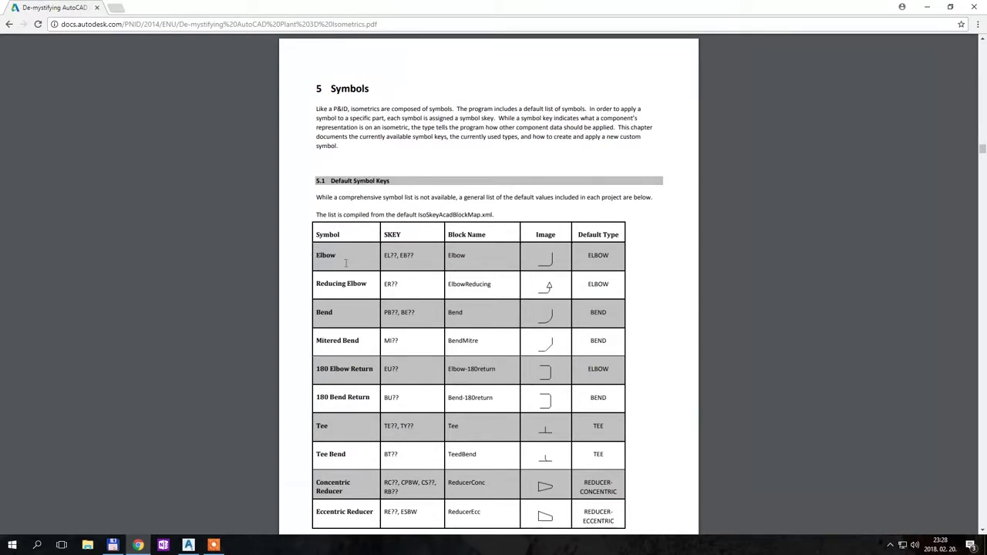
# Scroll from page 17 down to page 22's end-type SKEY table, Field Weld (WF, WS) through Threaded (SC).
pyautogui.scroll(-5, 351, 264)
pyautogui.scroll(-1, 352, 267)
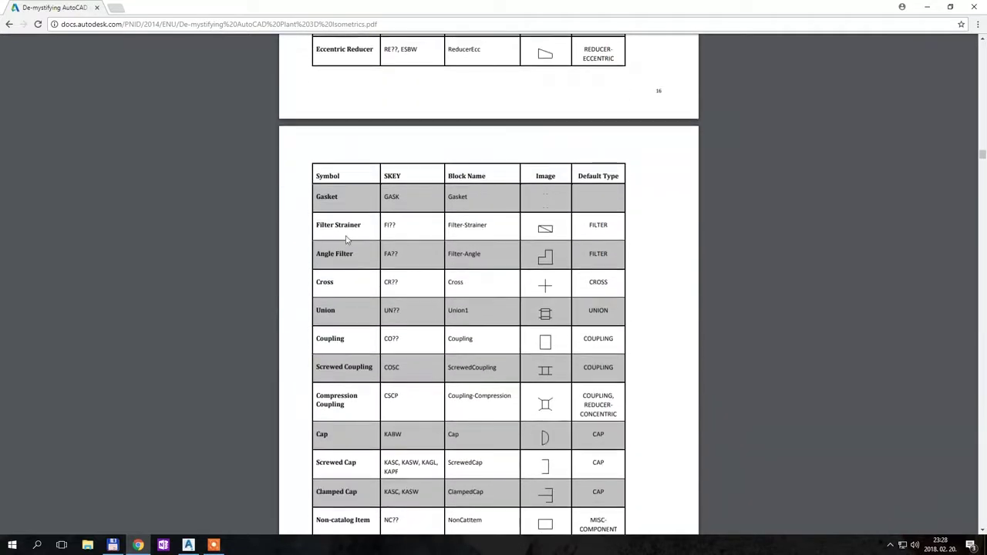
pyautogui.scroll(-4, 345, 373)
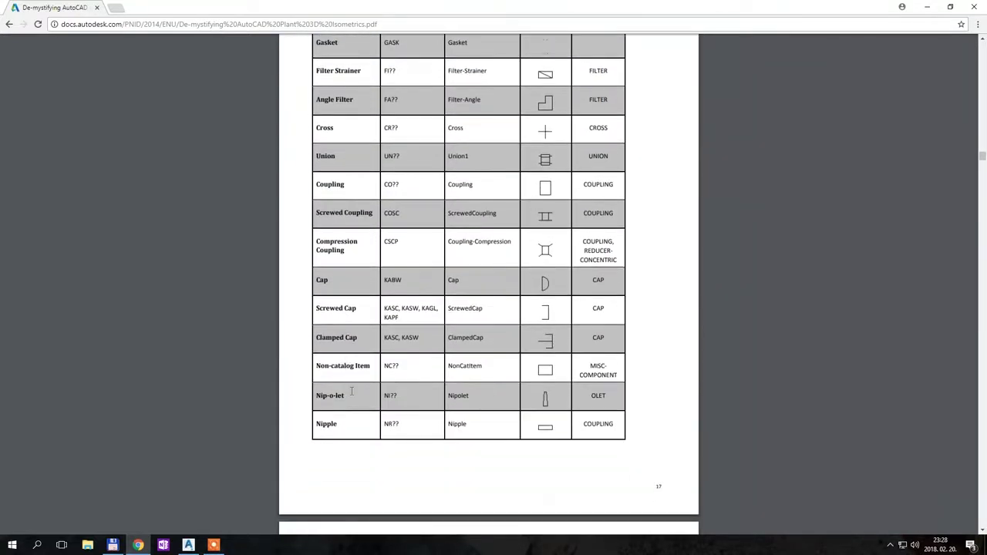
pyautogui.scroll(-1, 310, 417)
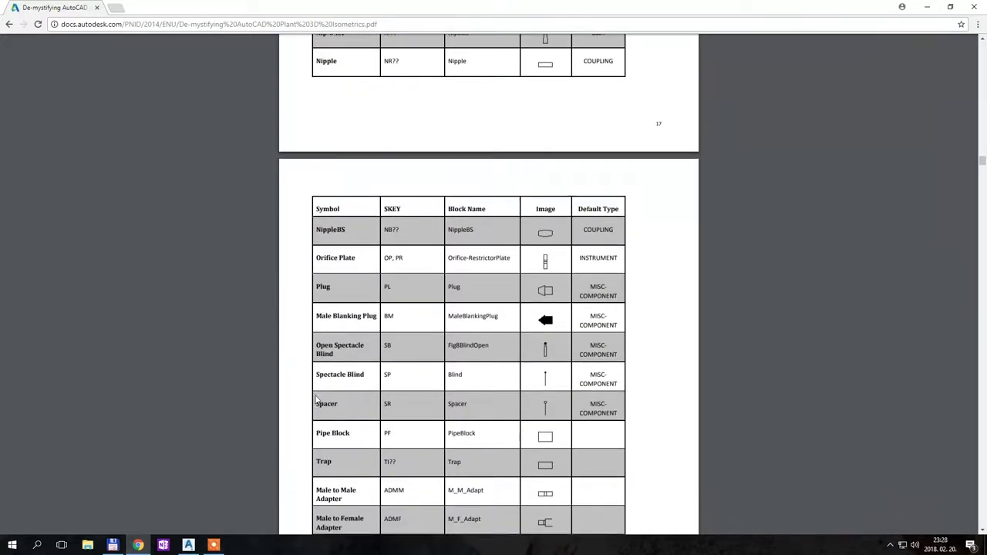
pyautogui.scroll(-2, 321, 335)
pyautogui.scroll(-1, 313, 379)
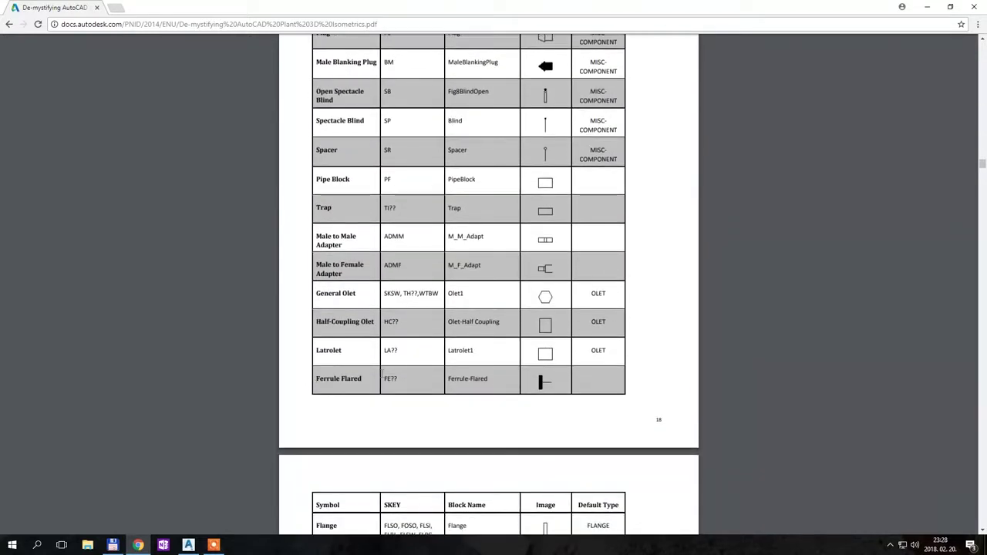
pyautogui.scroll(-4, 382, 373)
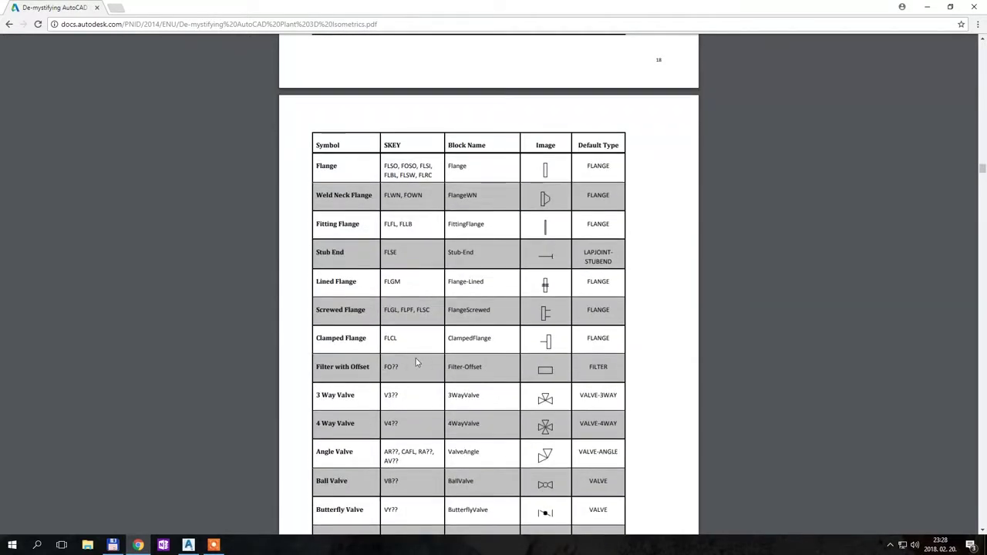
pyautogui.scroll(-1, 413, 370)
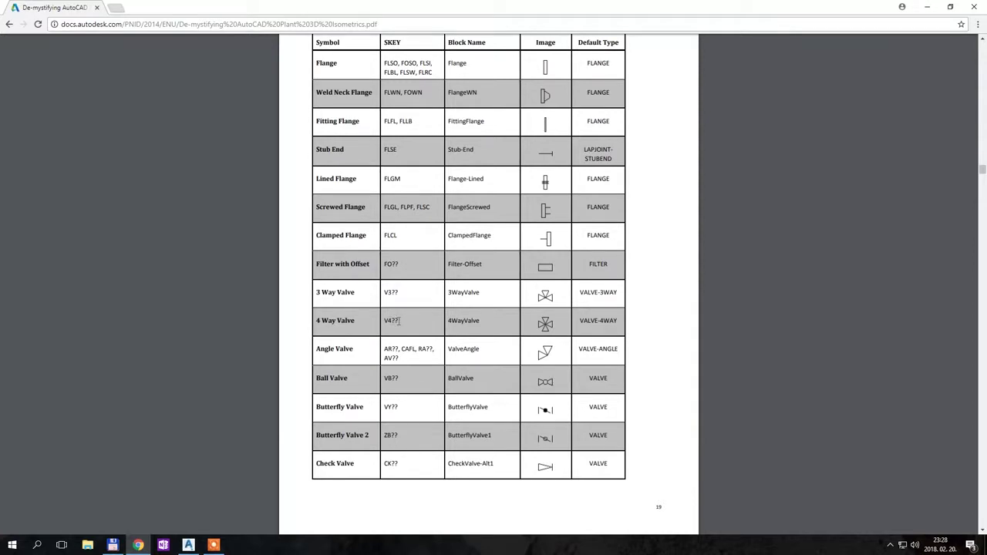
pyautogui.scroll(-9, 402, 337)
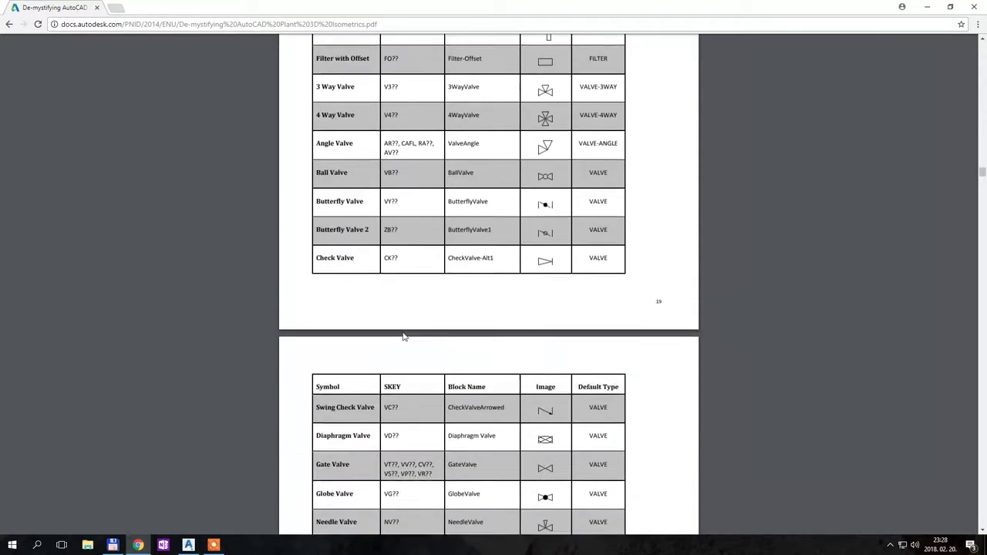
pyautogui.scroll(-10, 402, 337)
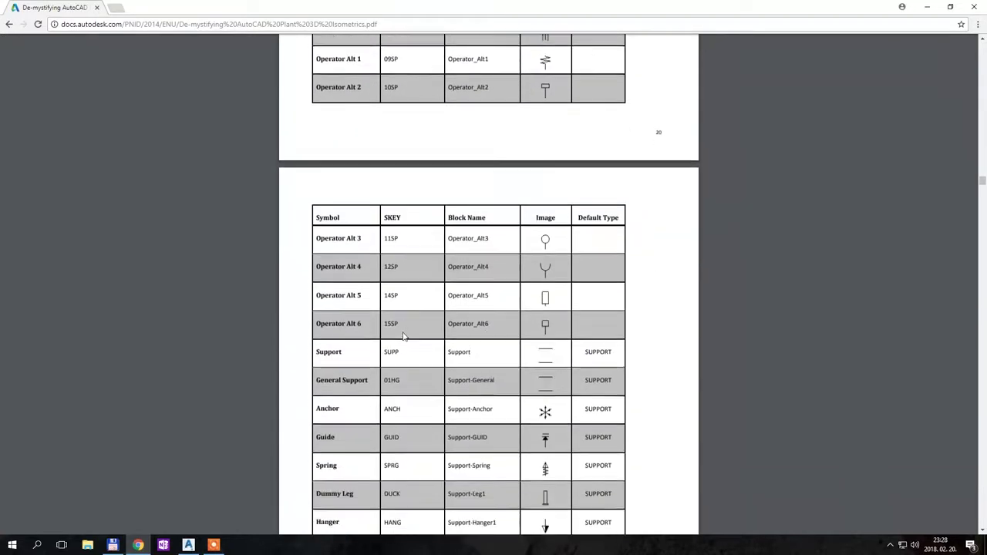
pyautogui.scroll(-3, 403, 337)
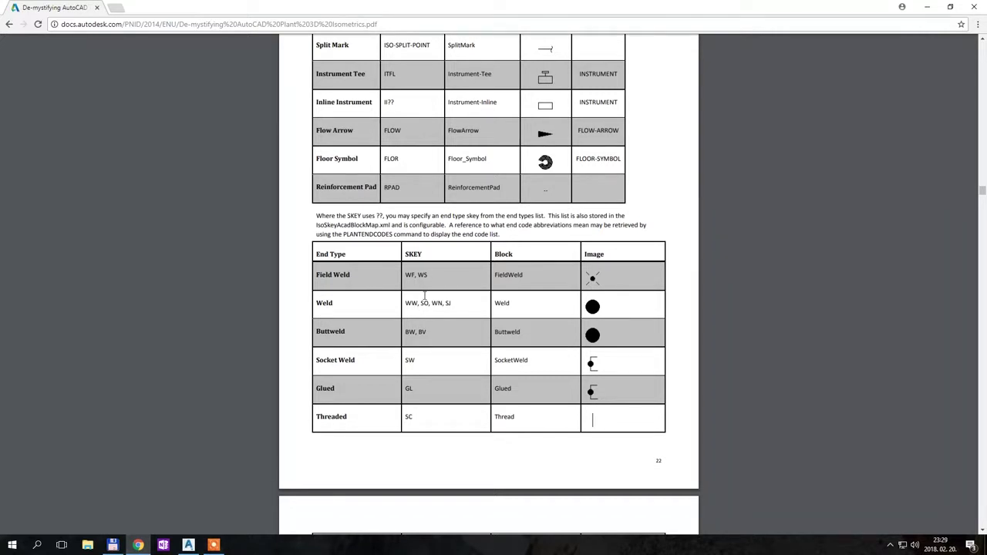
# Scroll back up to section 5.1 Default Symbol Keys on page 16, Elbow through Eccentric Reducer.
pyautogui.scroll(2, 337, 289)
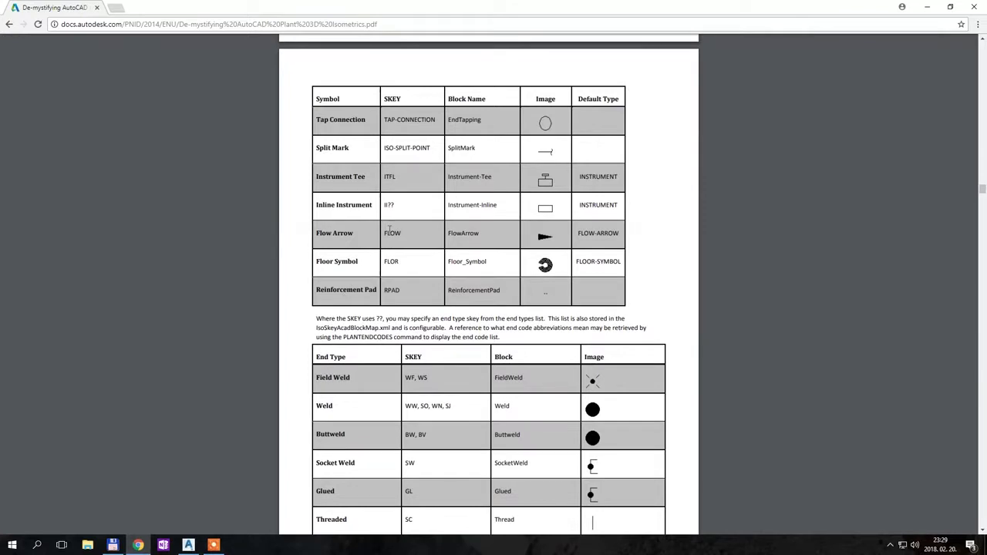
pyautogui.scroll(9, 395, 199)
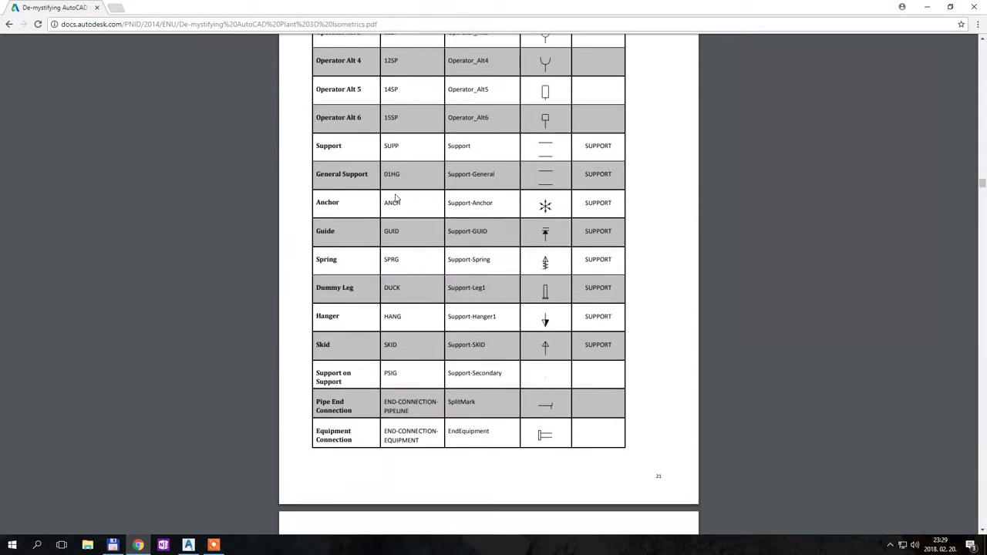
pyautogui.scroll(-15, 399, 248)
pyautogui.scroll(3, 432, 277)
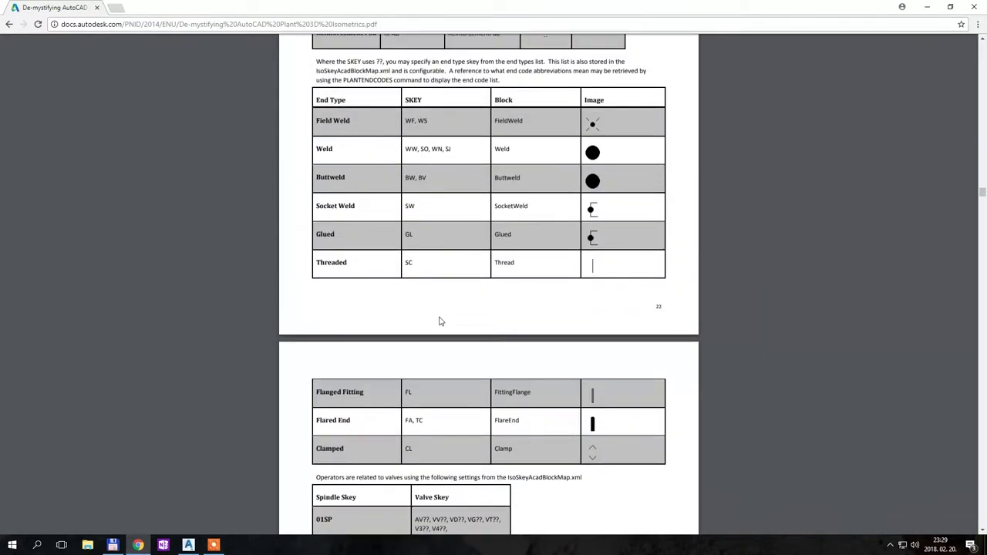
pyautogui.scroll(-4, 438, 347)
pyautogui.scroll(9, 405, 308)
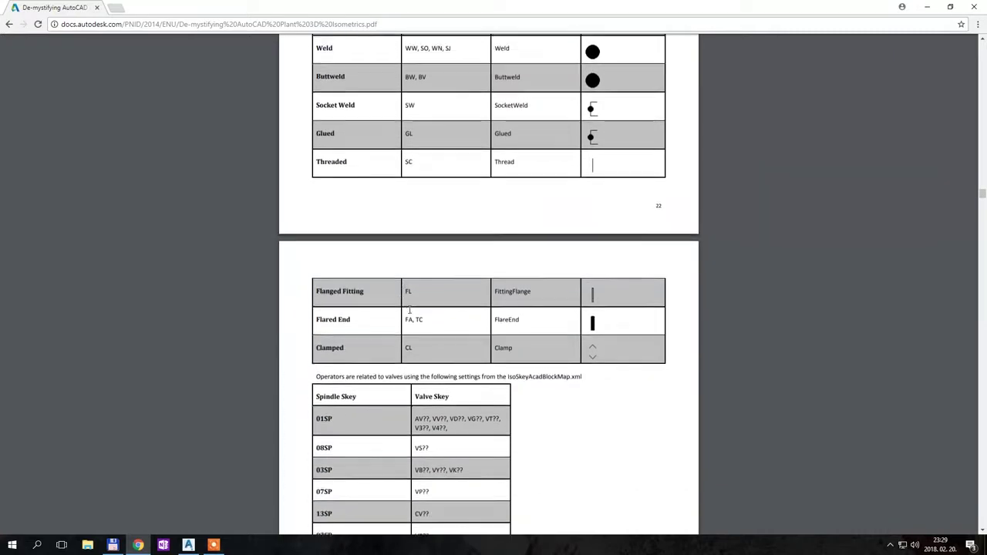
pyautogui.scroll(20, 409, 309)
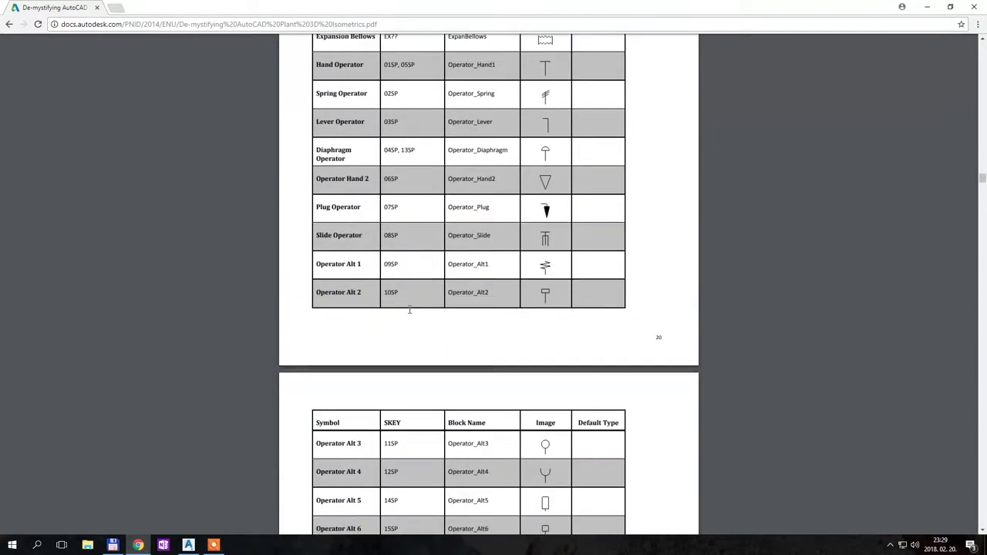
pyautogui.scroll(12, 410, 309)
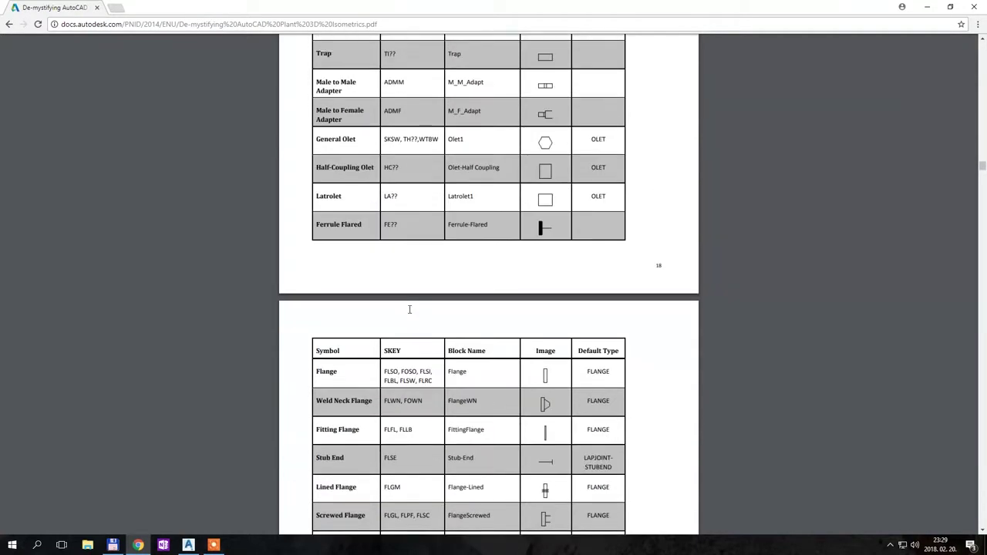
pyautogui.scroll(12, 410, 310)
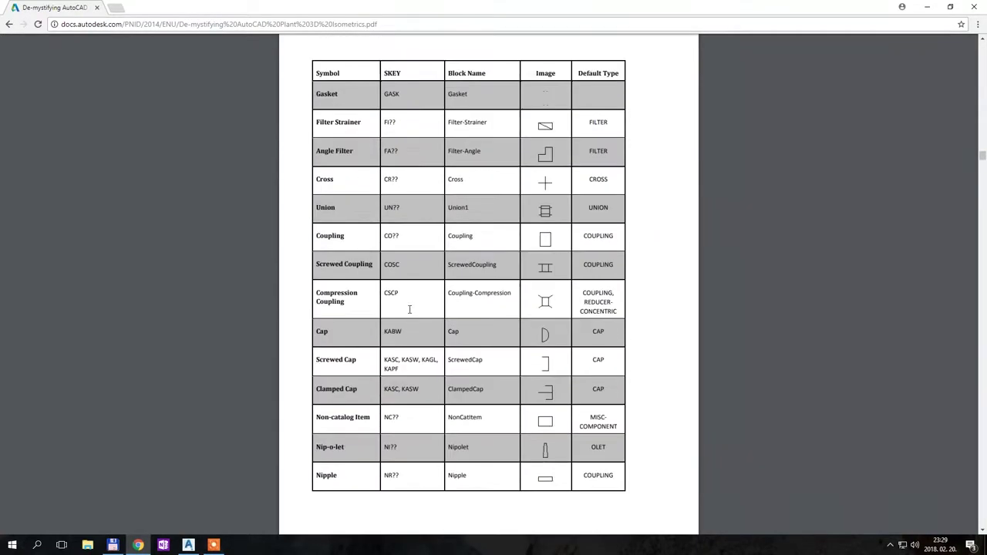
pyautogui.scroll(10, 410, 309)
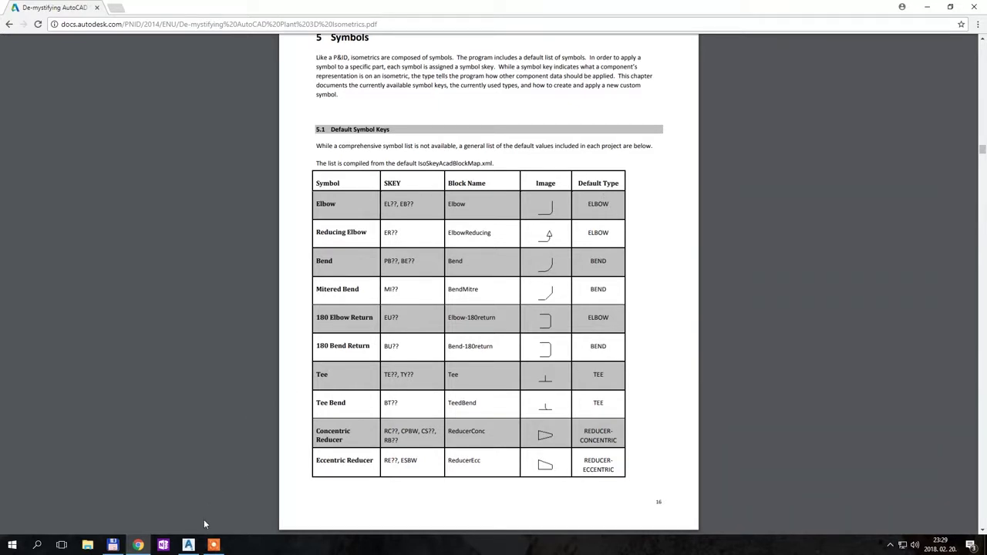
# In catalog EWB-CABLETRAY_CAT2.pcat, select Cable Tray and inspect its Iso Symbol Type and SKEY fields.
pyautogui.click(188, 544)
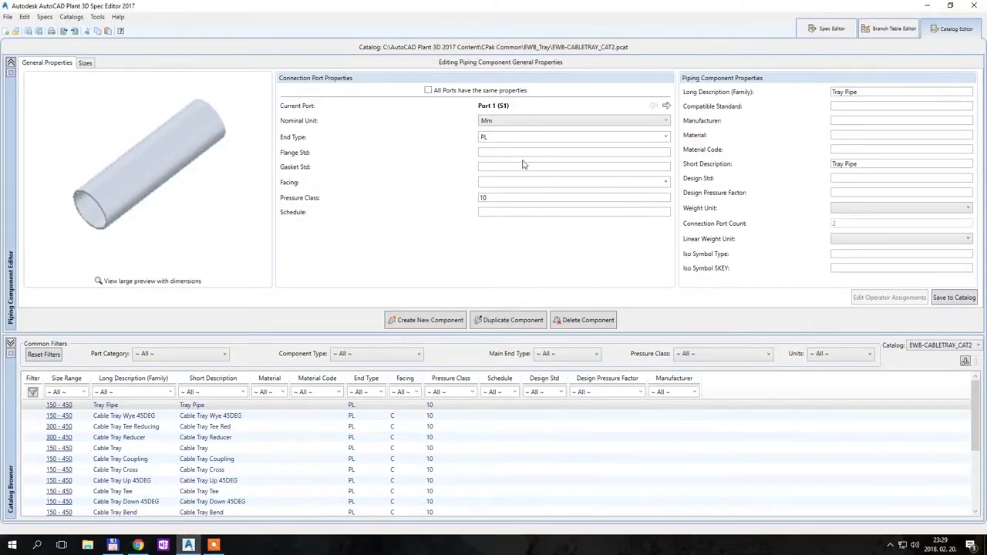
pyautogui.click(141, 450)
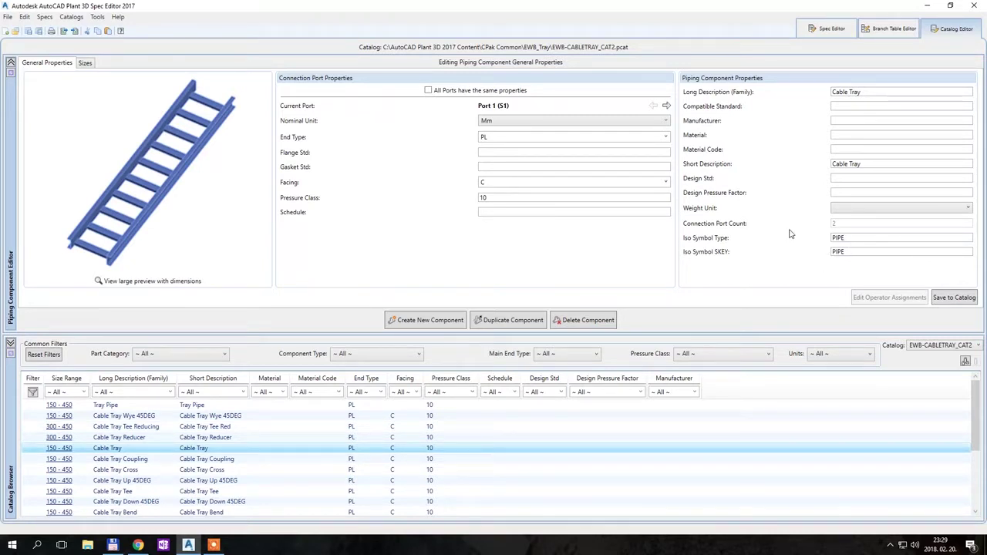
pyautogui.click(858, 240)
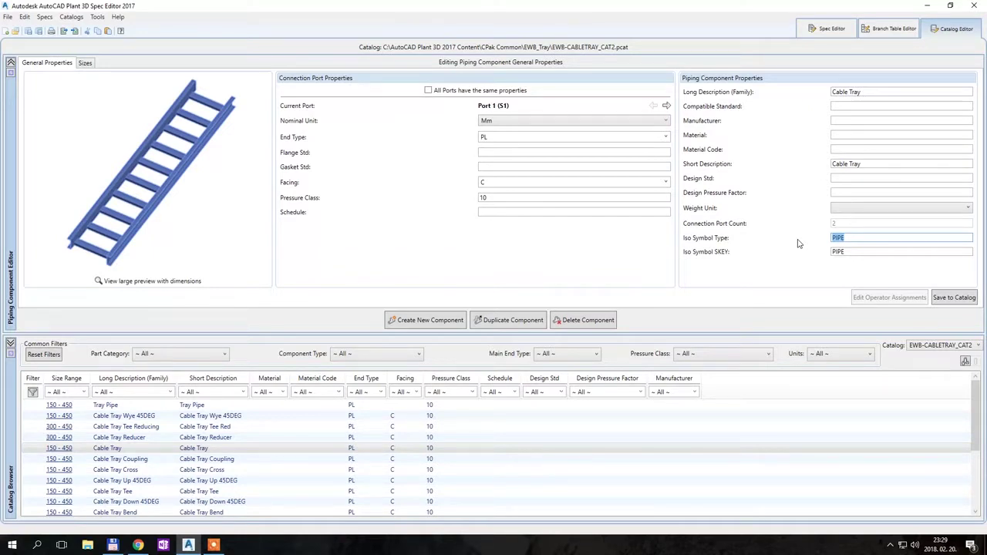
pyautogui.click(864, 249)
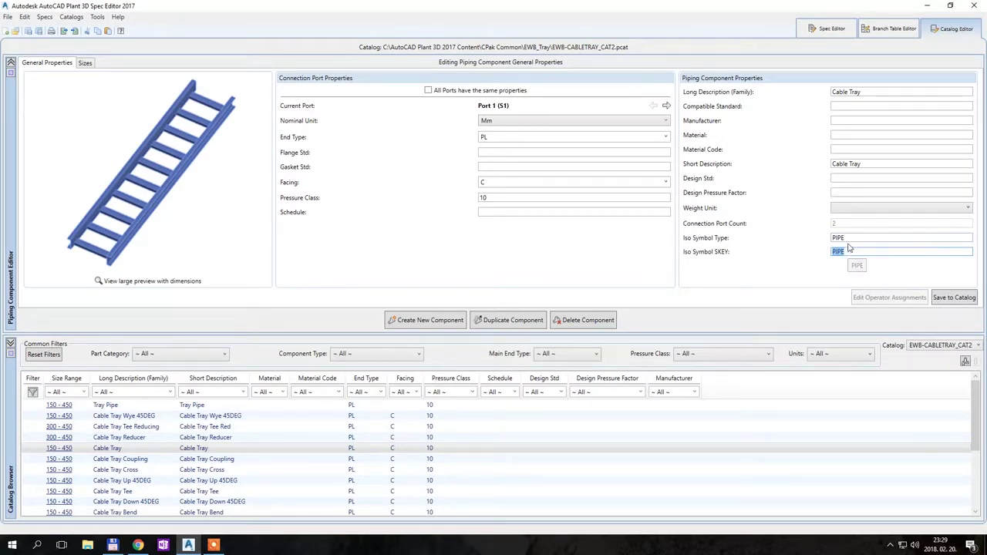
# Highlight the Iso Symbol Type and SKEY values to show both are PIPE.
pyautogui.click(825, 245)
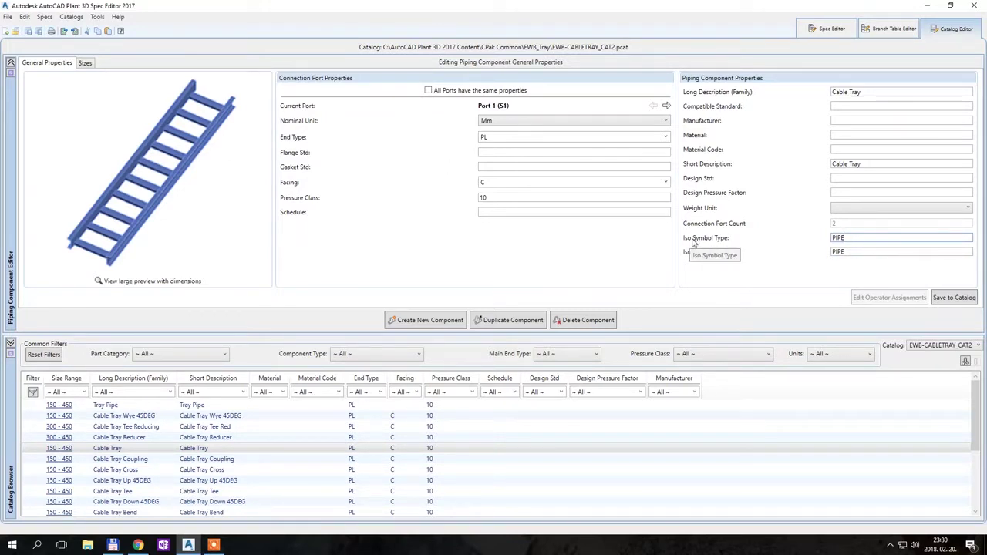
pyautogui.doubleClick(840, 238)
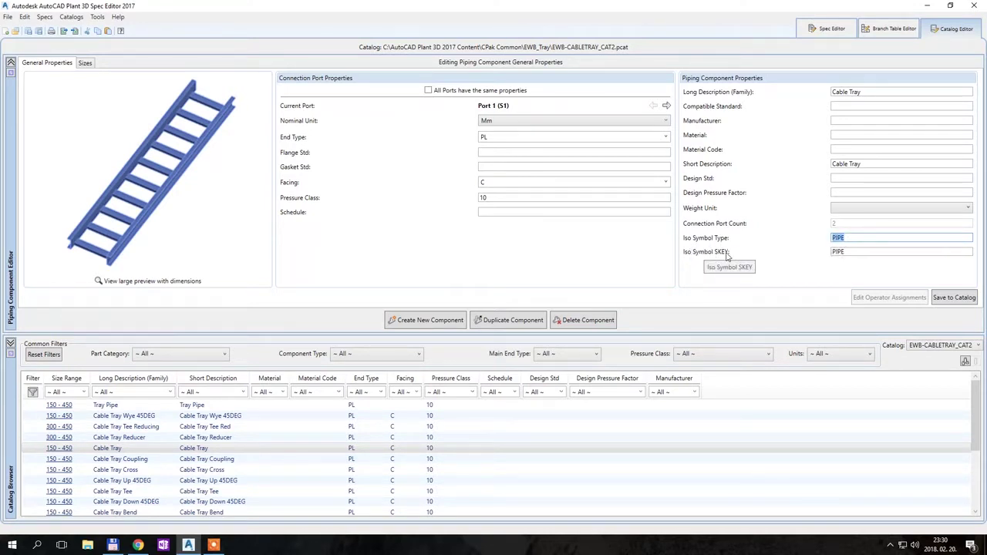
pyautogui.doubleClick(877, 251)
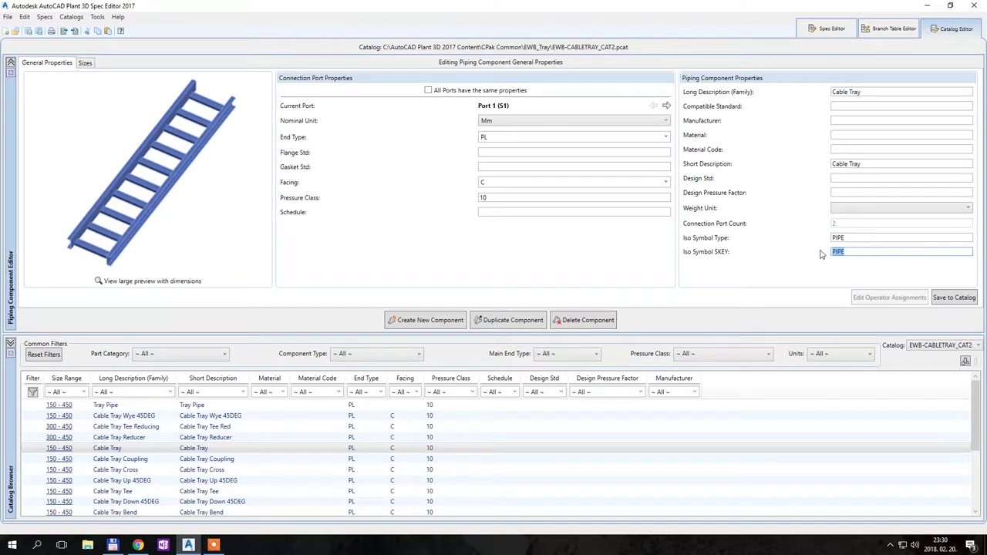
pyautogui.click(852, 236)
pyautogui.doubleClick(851, 236)
pyautogui.doubleClick(834, 253)
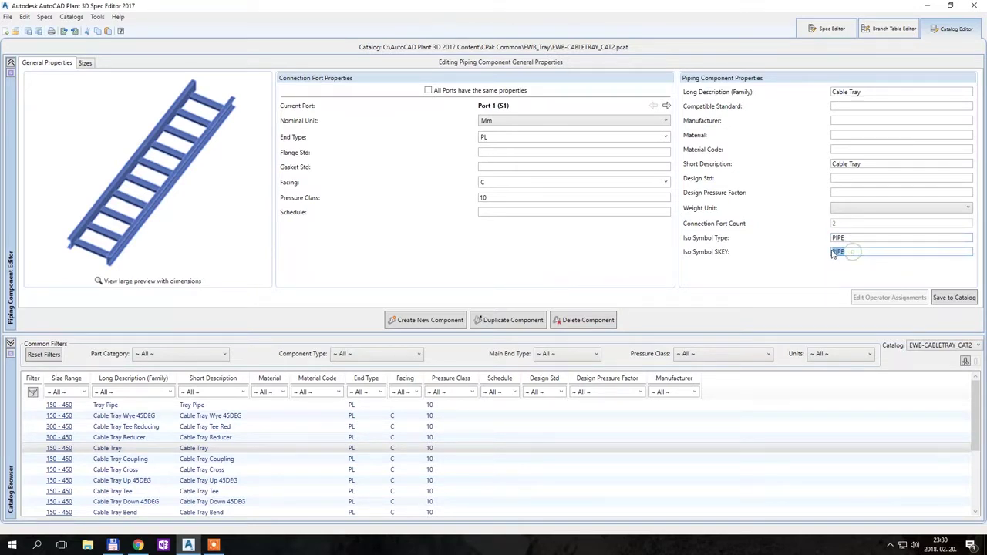